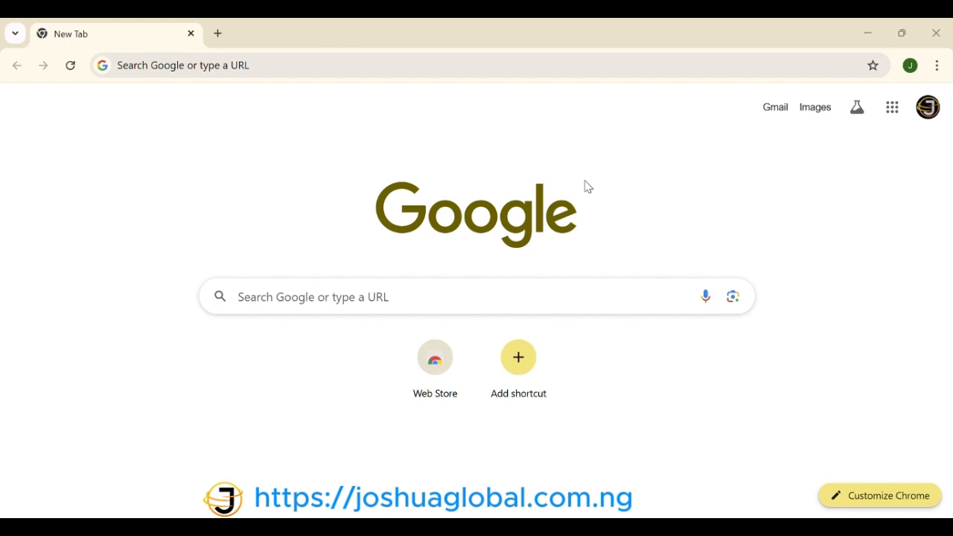
Step: Search Google for 'postermywall' and open the PosterMyWall homepage from the first result
{"action": "left_click", "coordinate": [210, 67]}
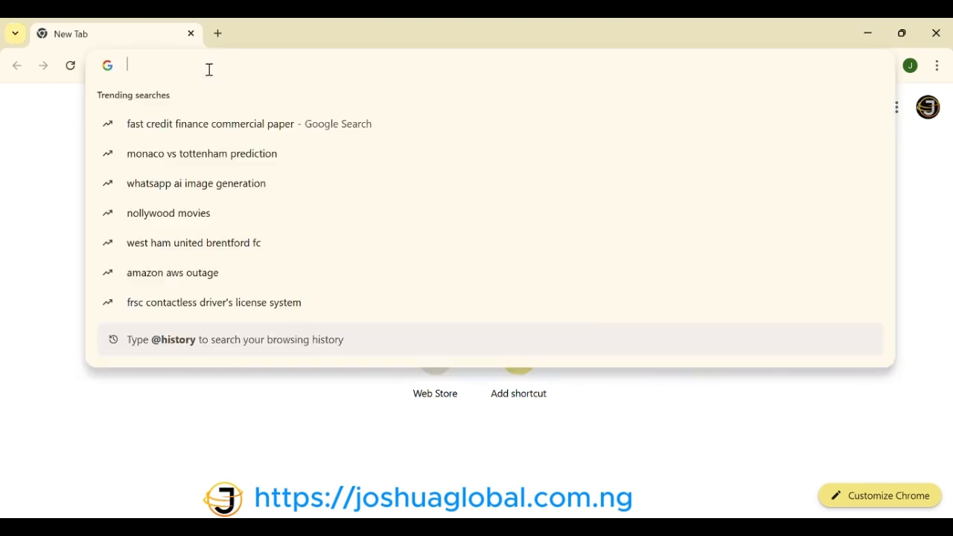
{"action": "type", "text": "po"}
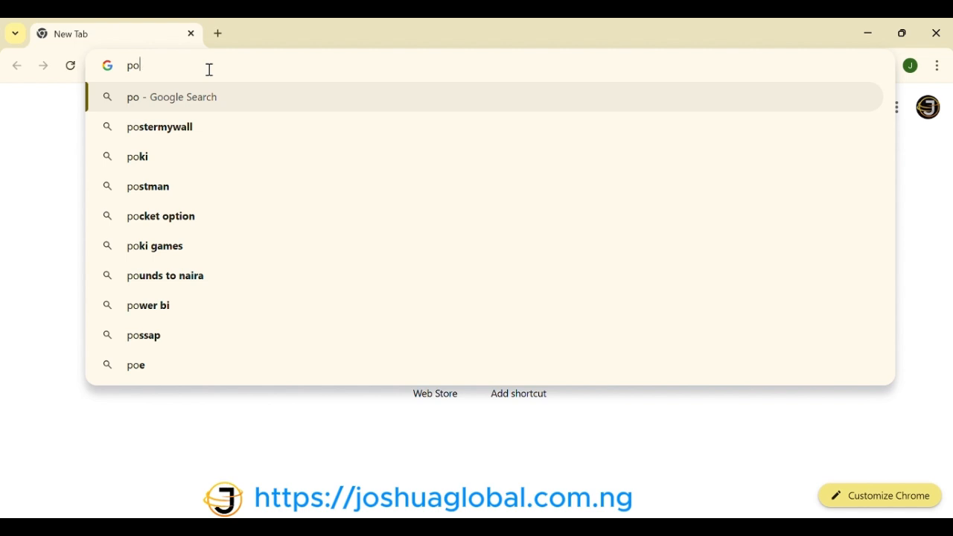
{"action": "left_click", "coordinate": [192, 137]}
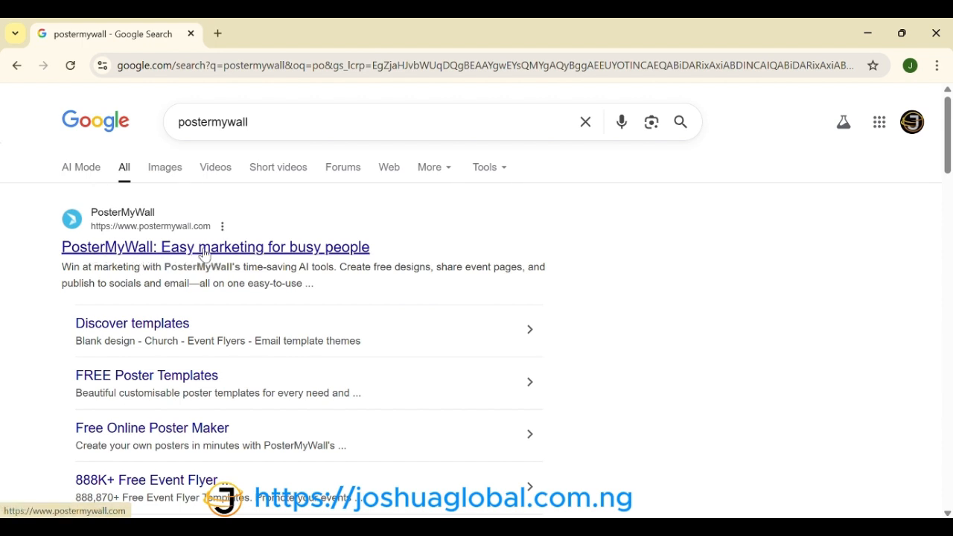
{"action": "left_click", "coordinate": [149, 253]}
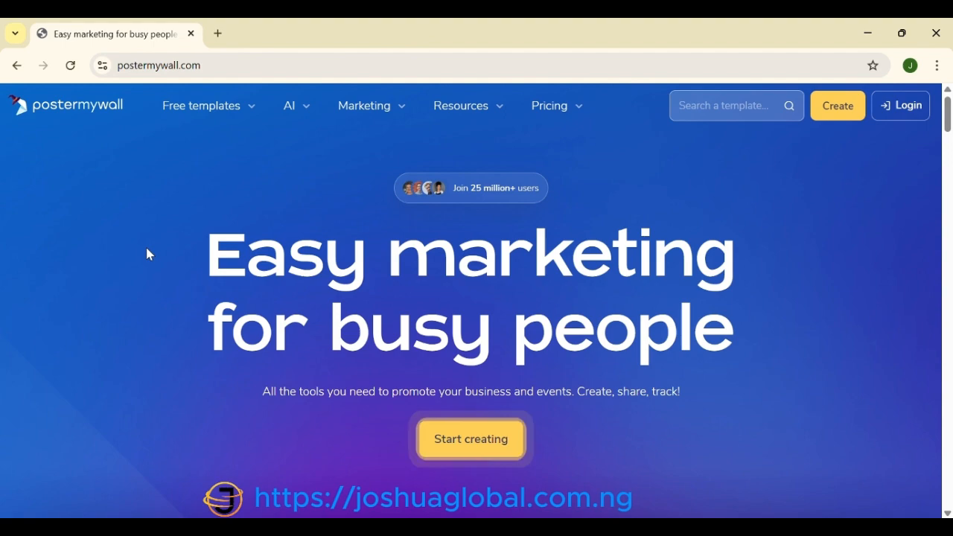
Step: Scroll down through the PosterMyWall homepage and back up toward the top
{"action": "scroll", "coordinate": [230, 344], "scroll_direction": "down", "scroll_amount": 5}
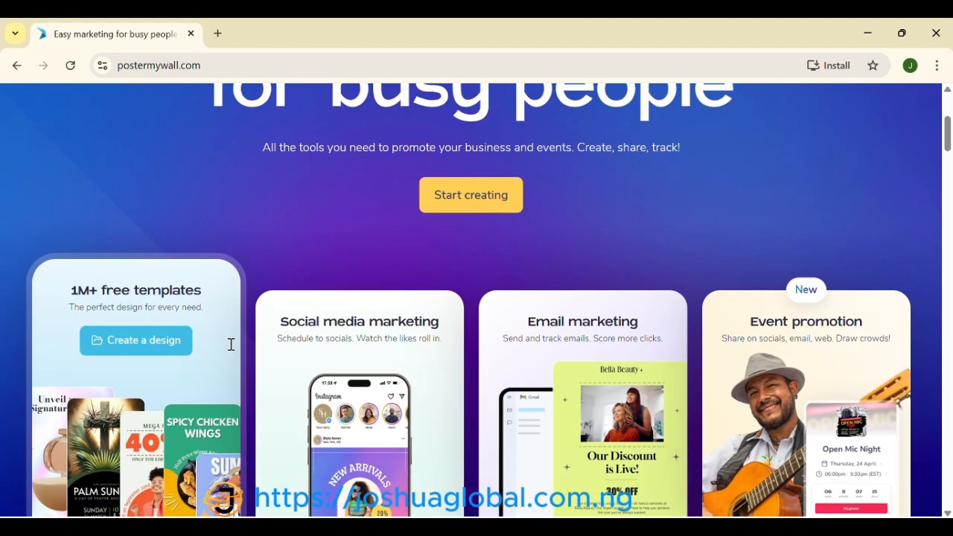
{"action": "scroll", "coordinate": [230, 344], "scroll_direction": "down", "scroll_amount": 4}
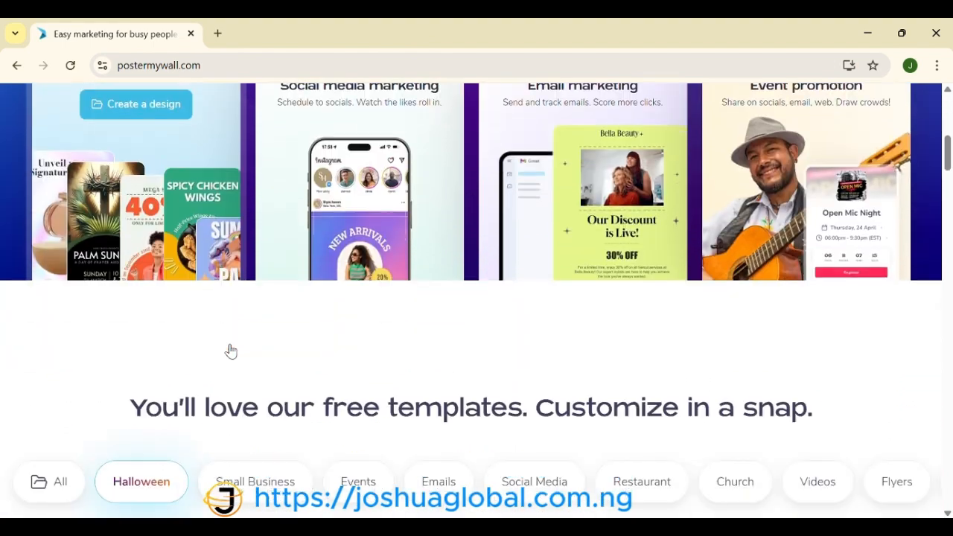
{"action": "scroll", "coordinate": [229, 342], "scroll_direction": "down", "scroll_amount": 3}
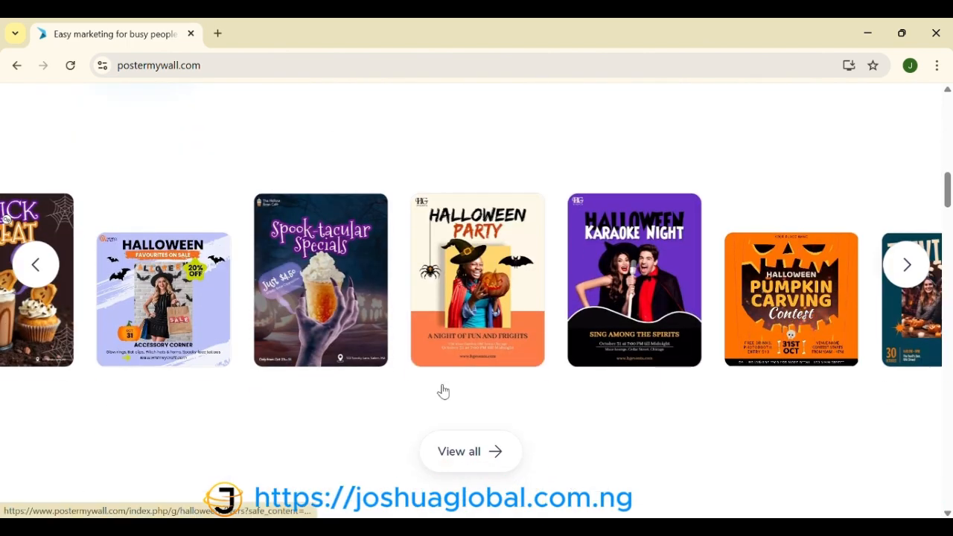
{"action": "scroll", "coordinate": [442, 390], "scroll_direction": "down", "scroll_amount": 4}
{"action": "scroll", "coordinate": [442, 389], "scroll_direction": "down", "scroll_amount": 5}
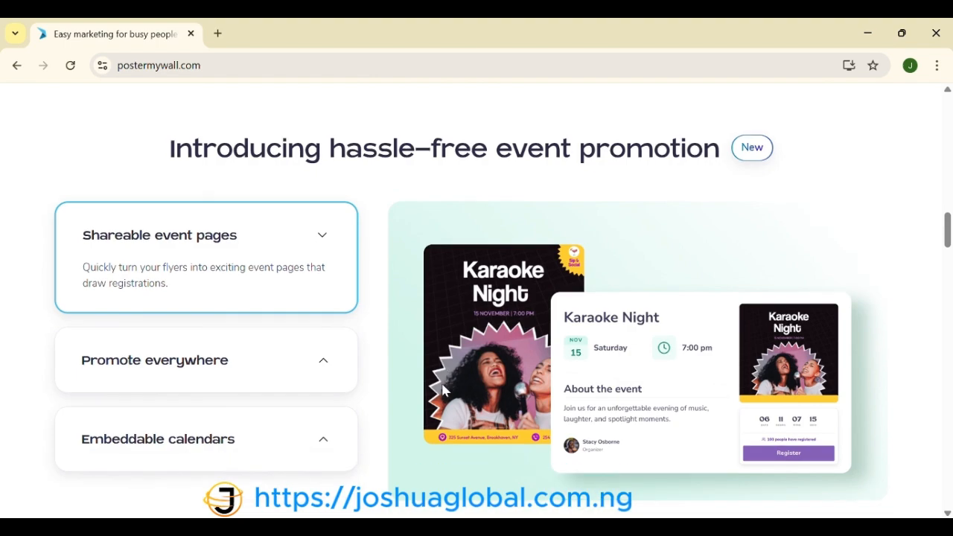
{"action": "scroll", "coordinate": [445, 391], "scroll_direction": "down", "scroll_amount": 6}
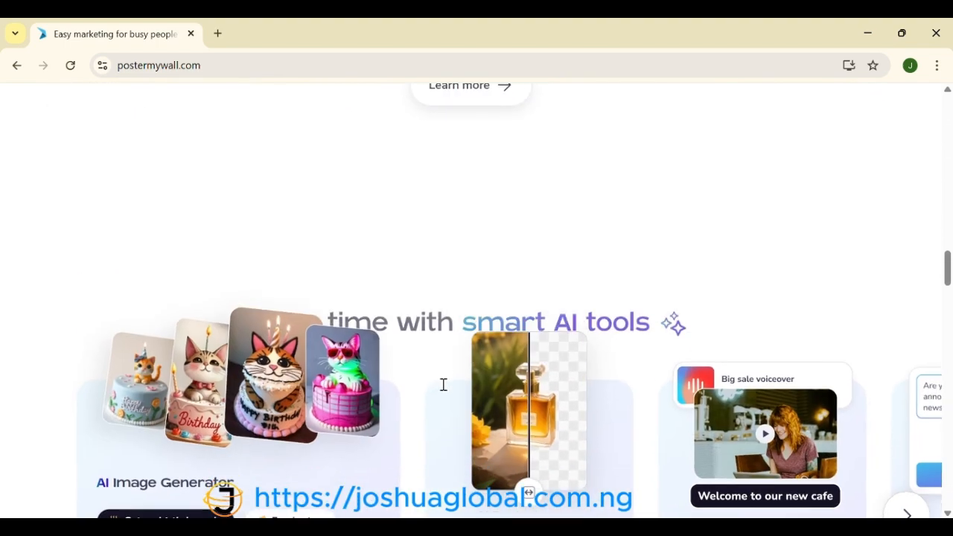
{"action": "scroll", "coordinate": [445, 391], "scroll_direction": "down", "scroll_amount": 2}
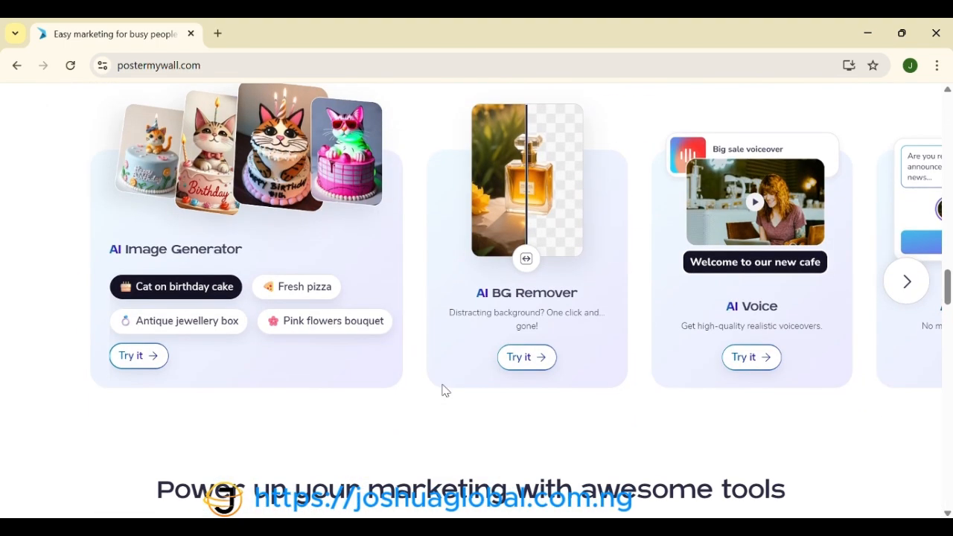
{"action": "scroll", "coordinate": [444, 391], "scroll_direction": "down", "scroll_amount": 8}
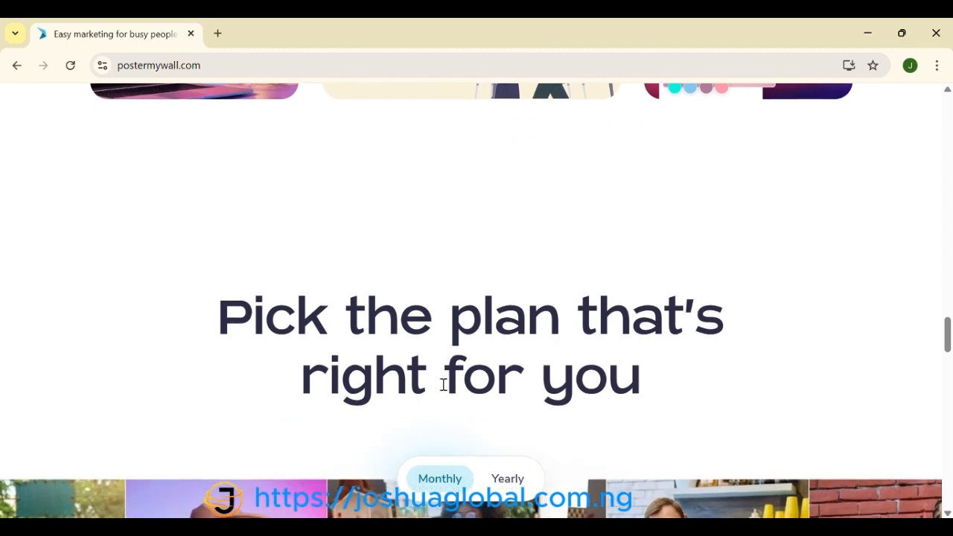
{"action": "scroll", "coordinate": [443, 385], "scroll_direction": "down", "scroll_amount": 5}
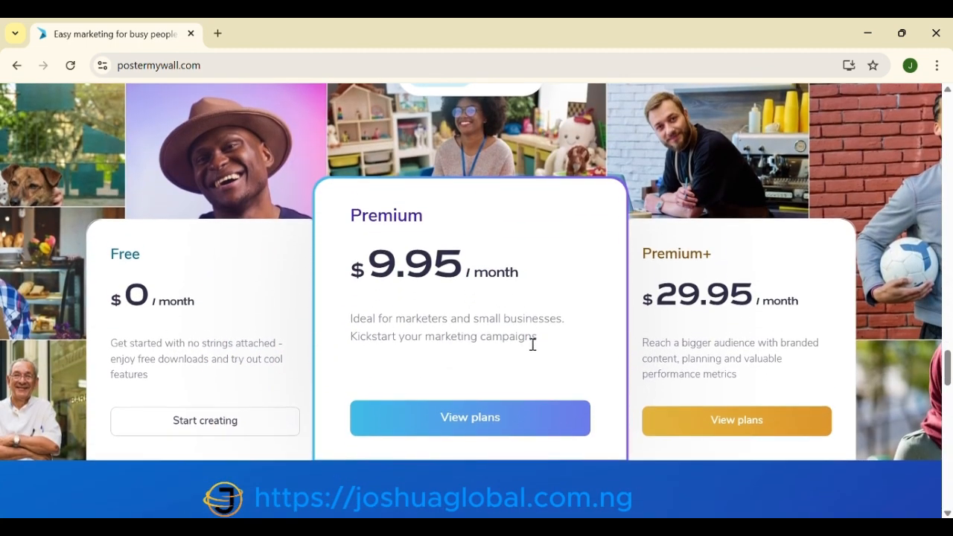
{"action": "scroll", "coordinate": [532, 343], "scroll_direction": "down", "scroll_amount": 3}
{"action": "scroll", "coordinate": [533, 350], "scroll_direction": "down", "scroll_amount": 1}
{"action": "scroll", "coordinate": [533, 350], "scroll_direction": "up", "scroll_amount": 4}
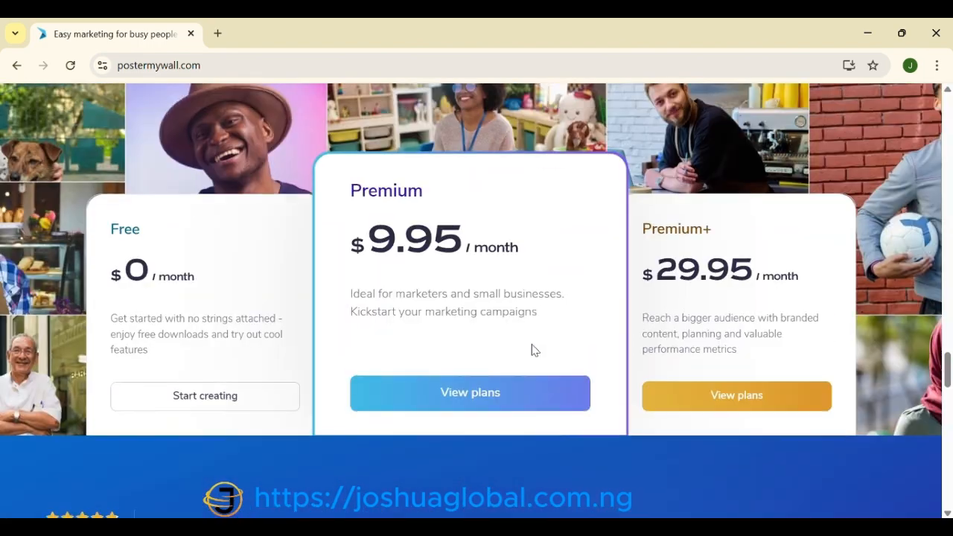
{"action": "scroll", "coordinate": [533, 350], "scroll_direction": "down", "scroll_amount": 2}
{"action": "scroll", "coordinate": [533, 350], "scroll_direction": "down", "scroll_amount": 6}
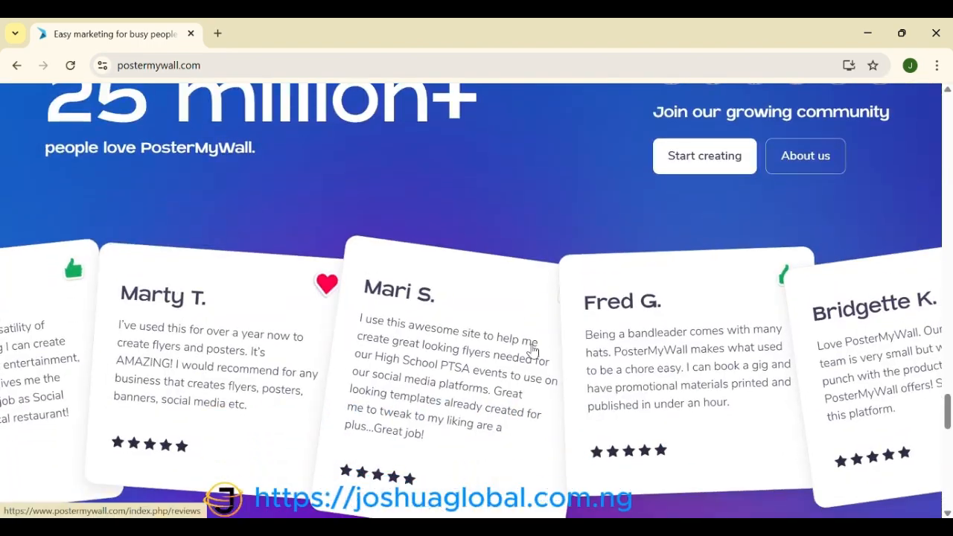
{"action": "scroll", "coordinate": [533, 347], "scroll_direction": "up", "scroll_amount": 20}
{"action": "scroll", "coordinate": [533, 347], "scroll_direction": "up", "scroll_amount": 15}
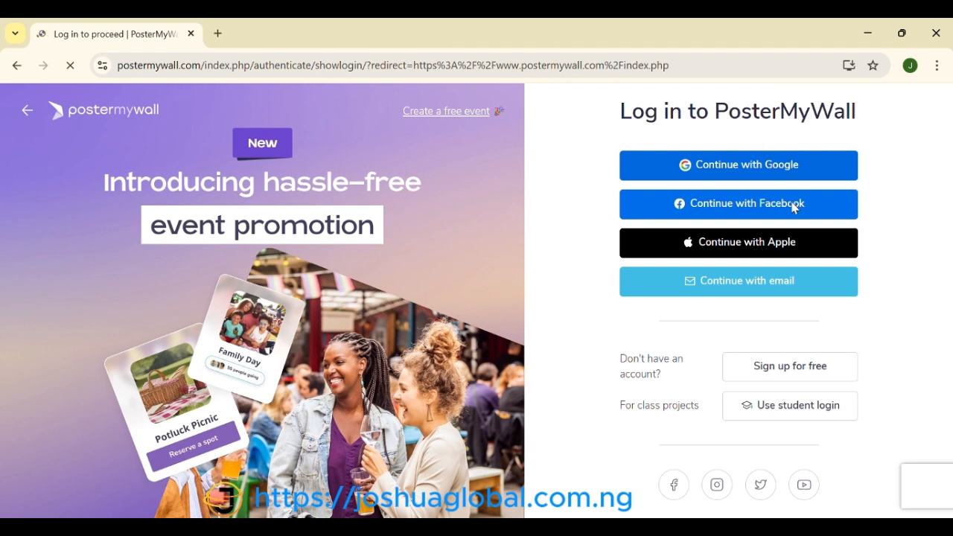
Step: Create a new PosterMyWall account via Google sign-in, allowing access and completing signup
{"action": "left_click", "coordinate": [783, 373]}
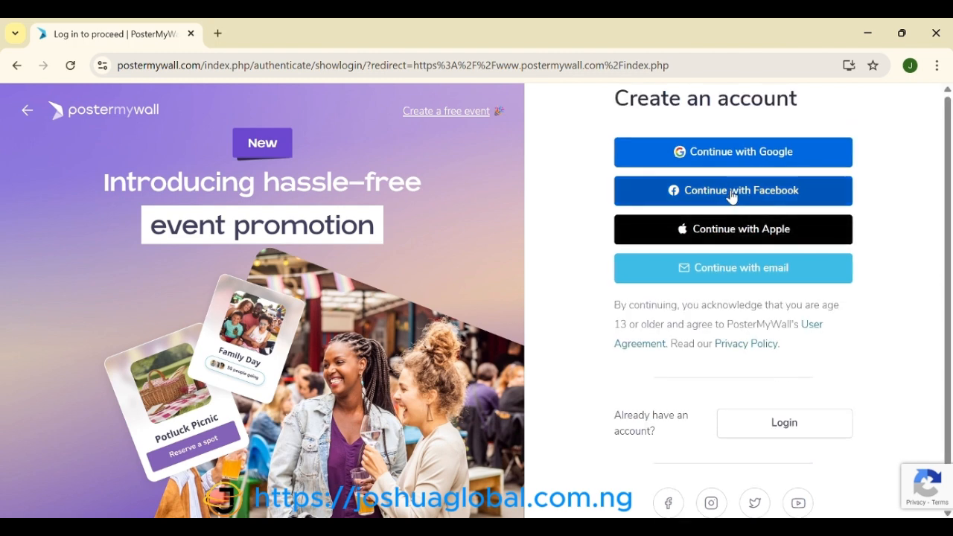
{"action": "left_click", "coordinate": [730, 155]}
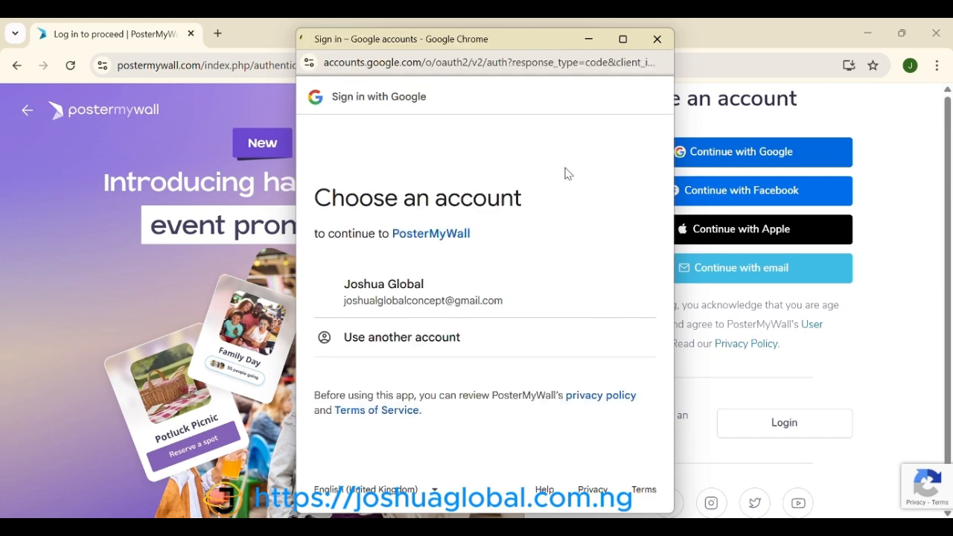
{"action": "left_click", "coordinate": [486, 291]}
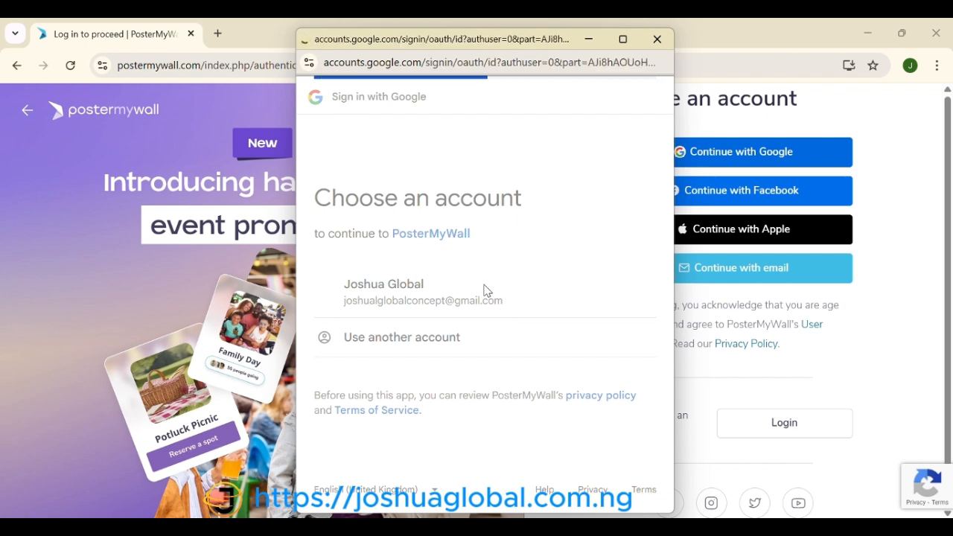
{"action": "scroll", "coordinate": [526, 400], "scroll_direction": "down", "scroll_amount": 3}
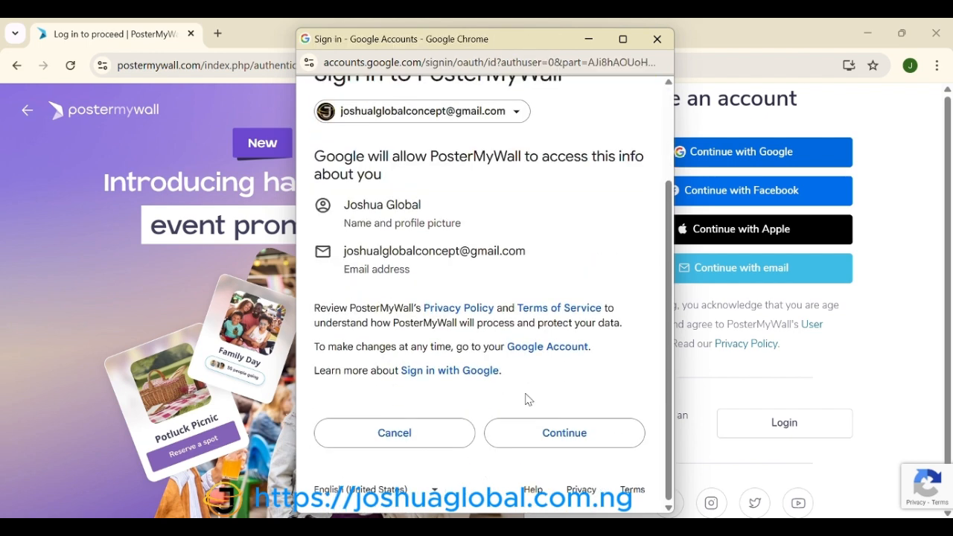
{"action": "left_click", "coordinate": [566, 439]}
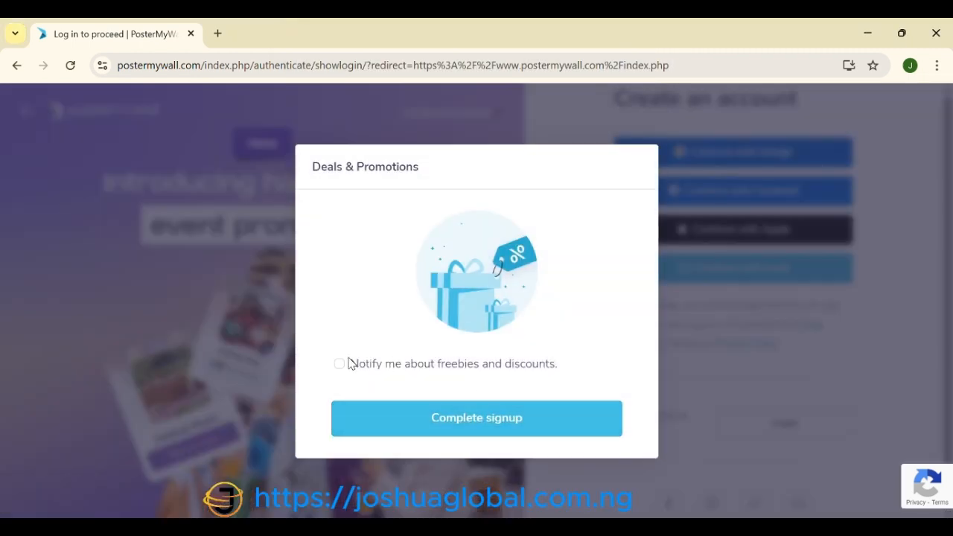
{"action": "left_click", "coordinate": [385, 418]}
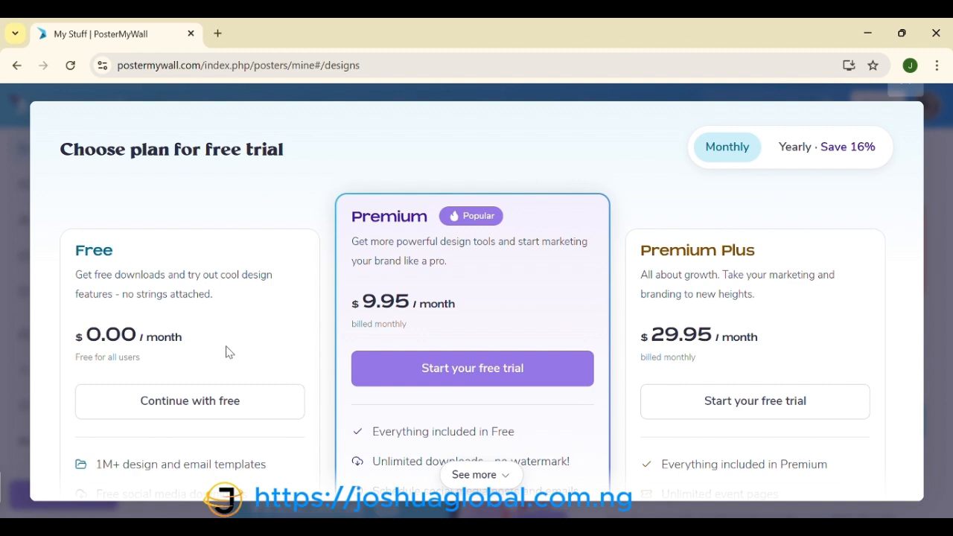
Step: Continue with the free plan and browse the Discover templates gallery
{"action": "left_click", "coordinate": [207, 417]}
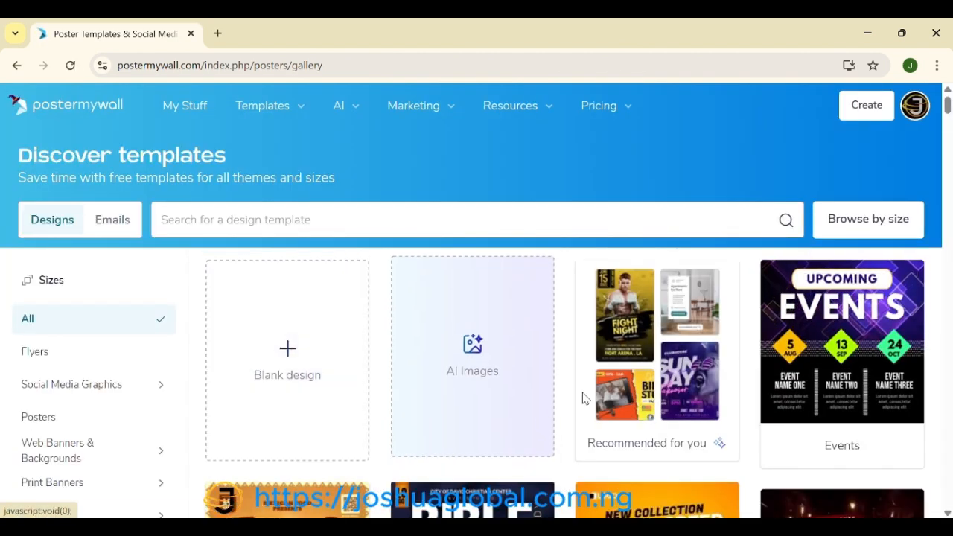
{"action": "scroll", "coordinate": [746, 326], "scroll_direction": "down", "scroll_amount": 1}
{"action": "scroll", "coordinate": [748, 326], "scroll_direction": "down", "scroll_amount": 5}
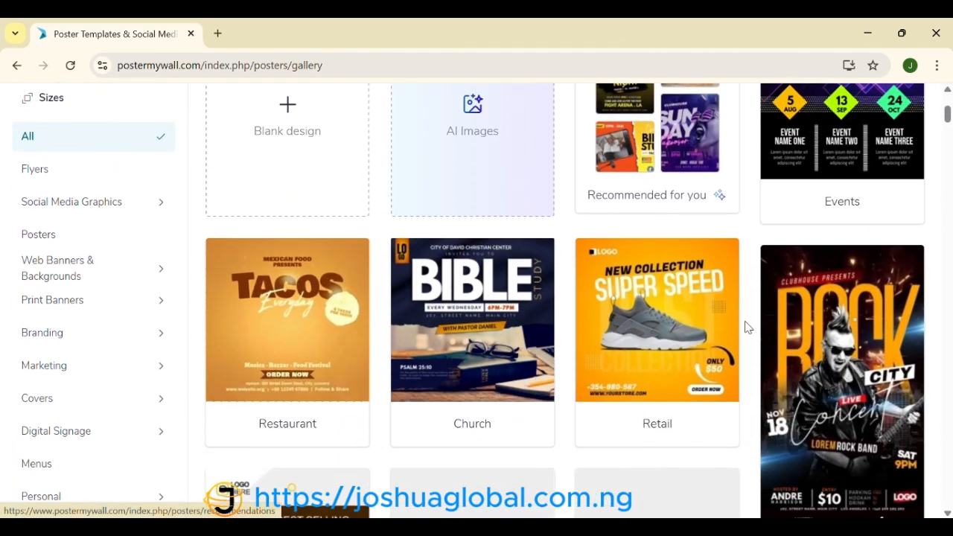
{"action": "scroll", "coordinate": [746, 326], "scroll_direction": "down", "scroll_amount": 1}
{"action": "scroll", "coordinate": [744, 326], "scroll_direction": "up", "scroll_amount": 7}
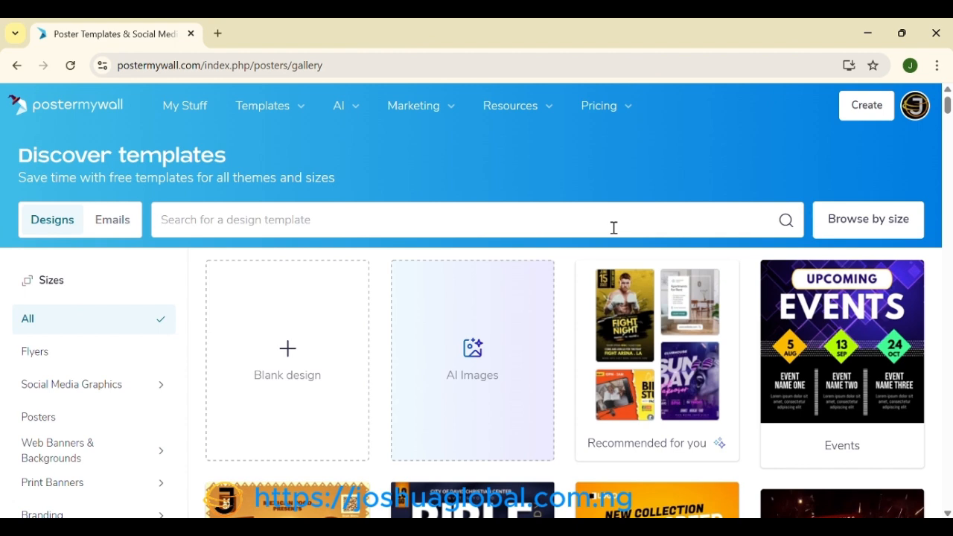
Step: Search the design templates for 'award recognition'
{"action": "type", "text": "award recognition"}
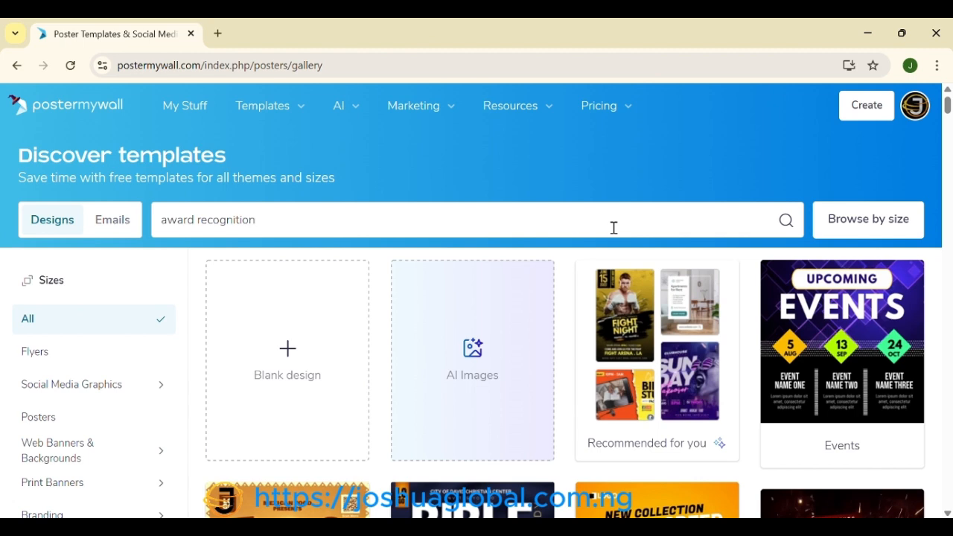
{"action": "key", "text": "Return"}
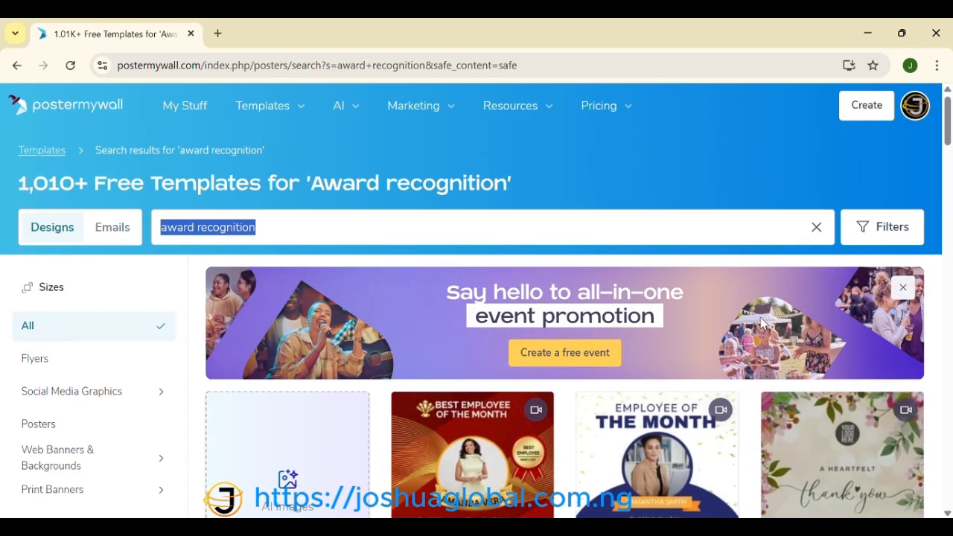
{"action": "scroll", "coordinate": [704, 319], "scroll_direction": "down", "scroll_amount": 3}
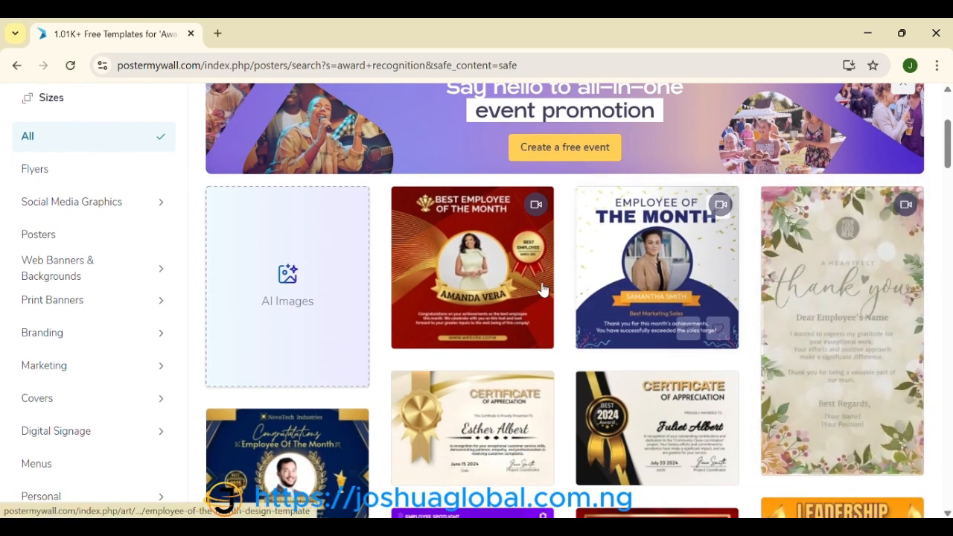
{"action": "scroll", "coordinate": [500, 346], "scroll_direction": "down", "scroll_amount": 1}
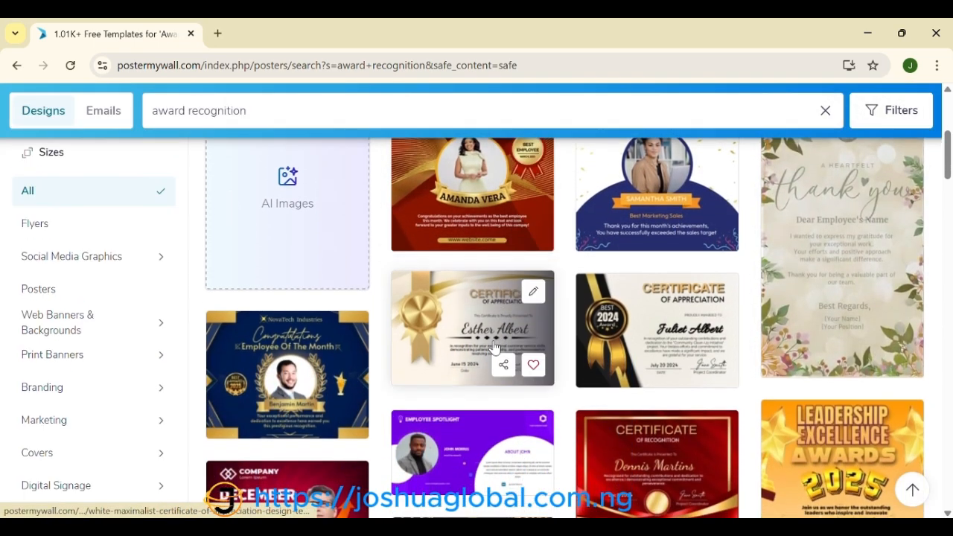
{"action": "scroll", "coordinate": [720, 241], "scroll_direction": "down", "scroll_amount": 2}
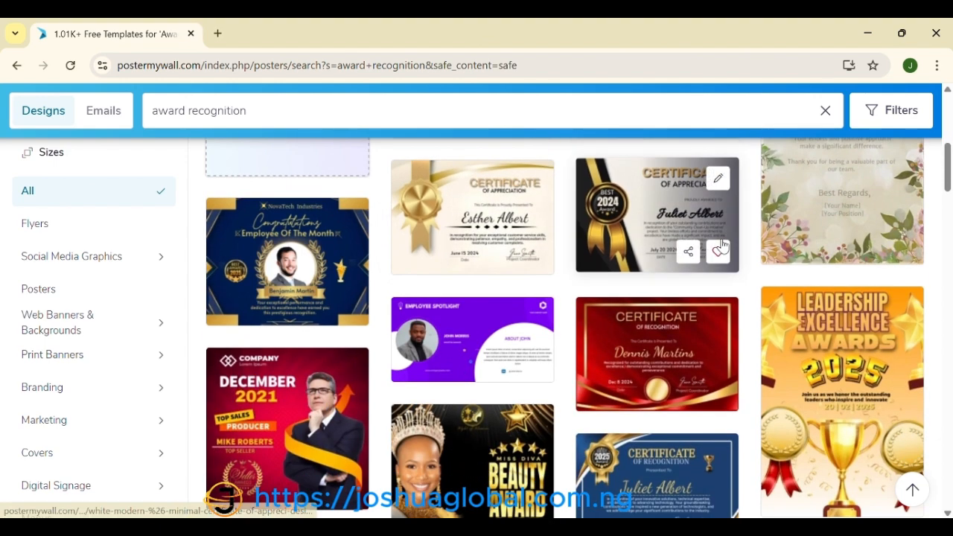
{"action": "scroll", "coordinate": [721, 244], "scroll_direction": "down", "scroll_amount": 5}
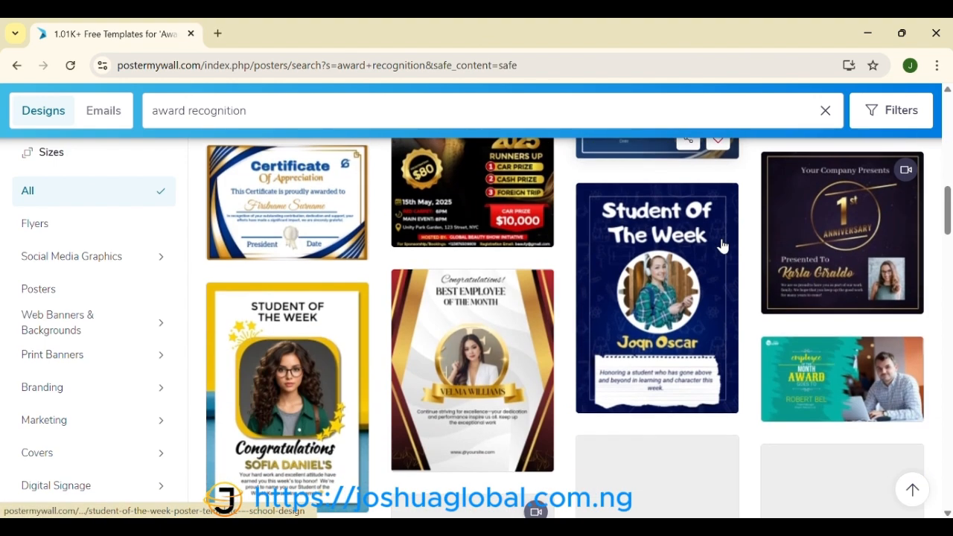
{"action": "scroll", "coordinate": [722, 246], "scroll_direction": "down", "scroll_amount": 1}
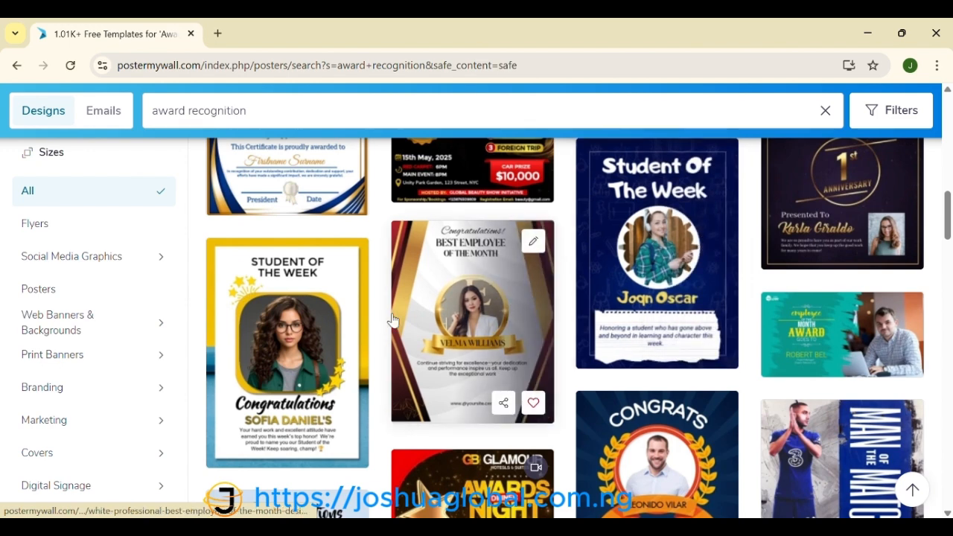
{"action": "scroll", "coordinate": [463, 371], "scroll_direction": "down", "scroll_amount": 3}
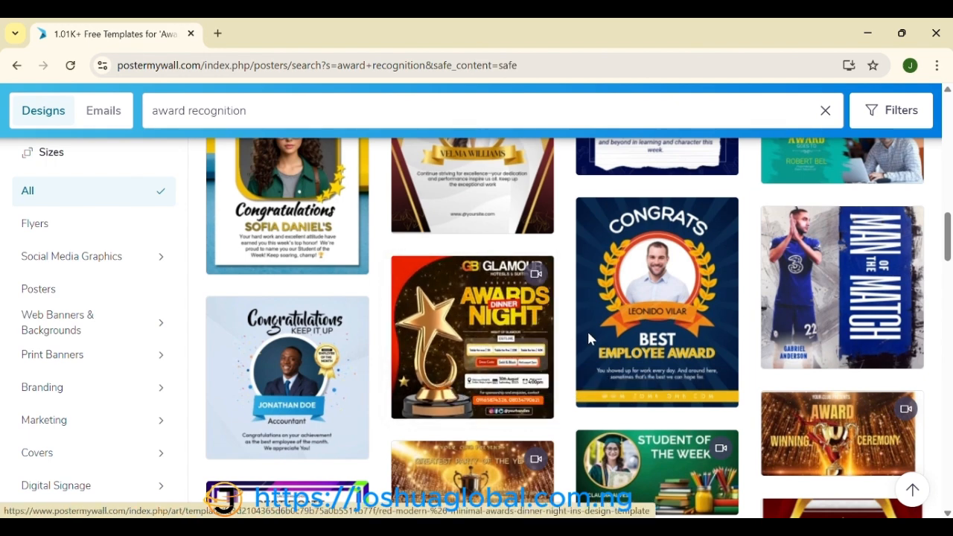
{"action": "scroll", "coordinate": [540, 449], "scroll_direction": "down", "scroll_amount": 3}
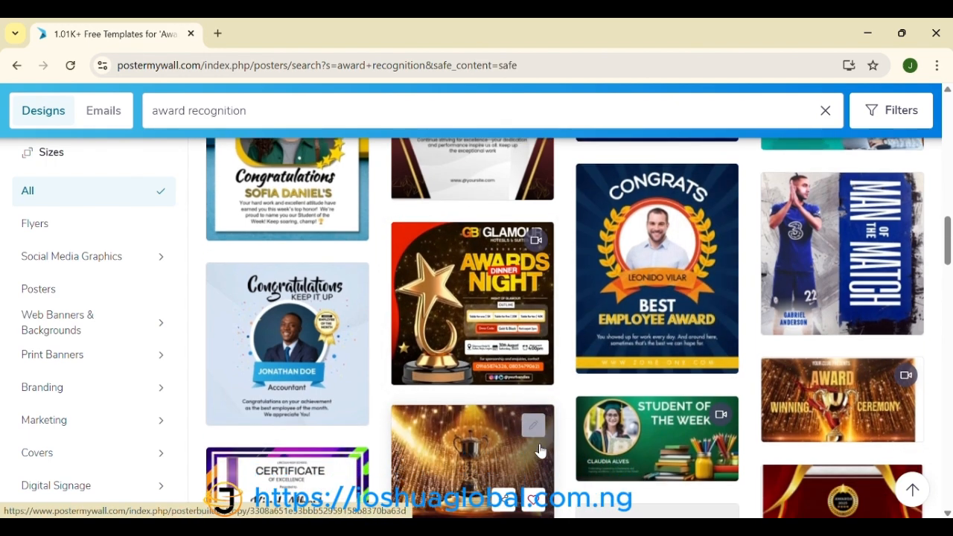
{"action": "scroll", "coordinate": [540, 449], "scroll_direction": "down", "scroll_amount": 2}
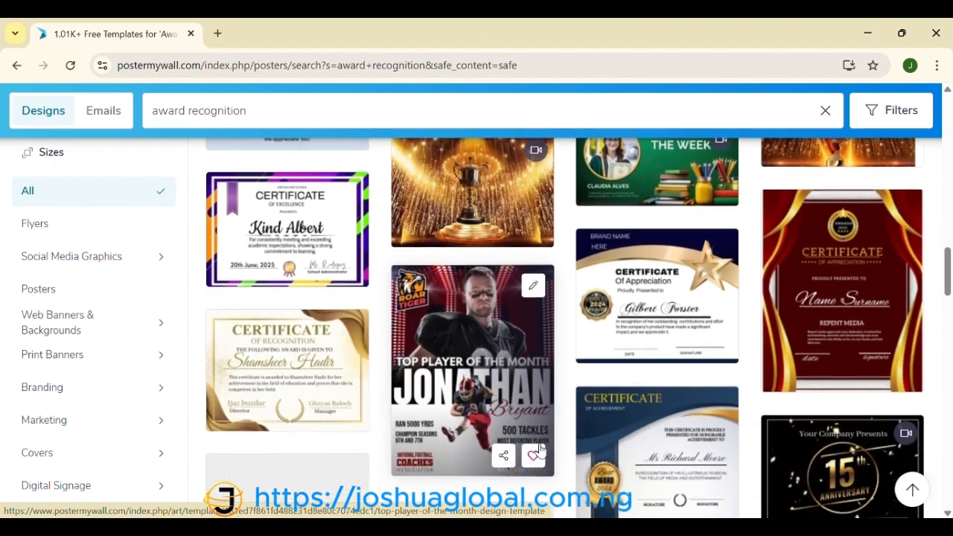
{"action": "scroll", "coordinate": [540, 449], "scroll_direction": "up", "scroll_amount": 4}
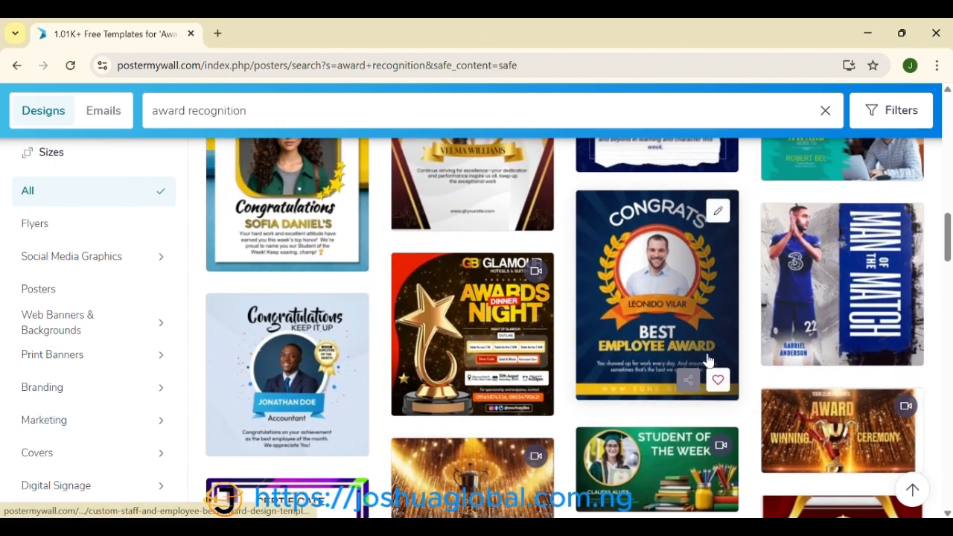
{"action": "scroll", "coordinate": [670, 300], "scroll_direction": "up", "scroll_amount": 3}
{"action": "scroll", "coordinate": [669, 299], "scroll_direction": "up", "scroll_amount": 3}
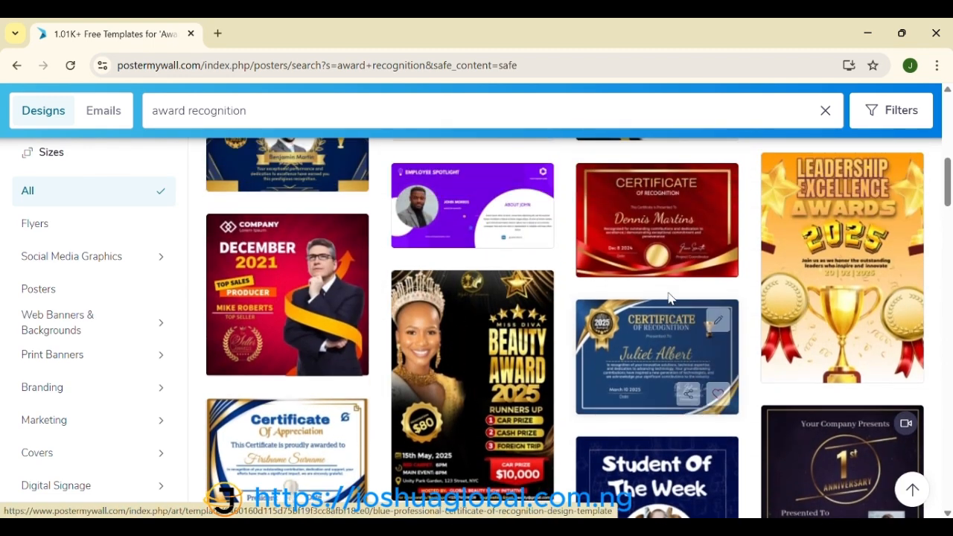
{"action": "scroll", "coordinate": [669, 298], "scroll_direction": "up", "scroll_amount": 5}
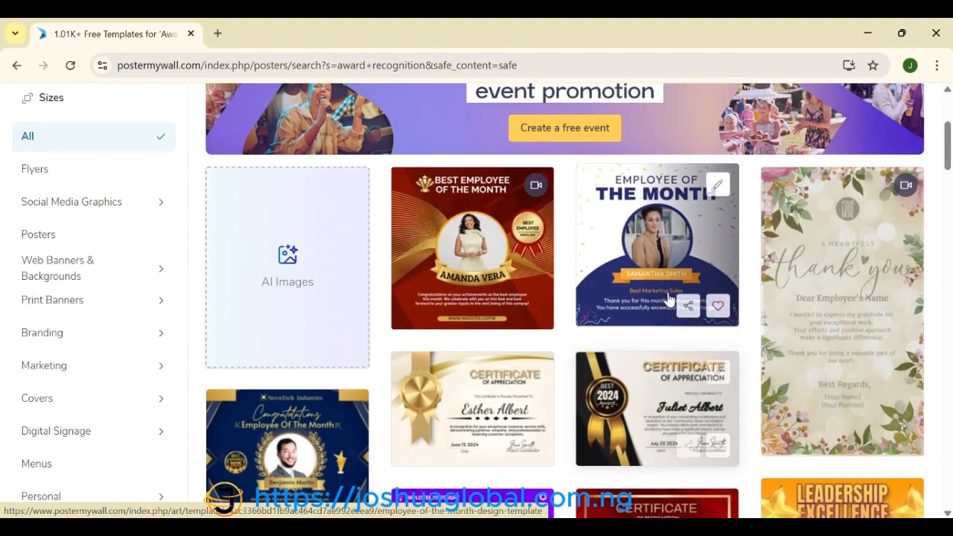
{"action": "scroll", "coordinate": [669, 298], "scroll_direction": "down", "scroll_amount": 1}
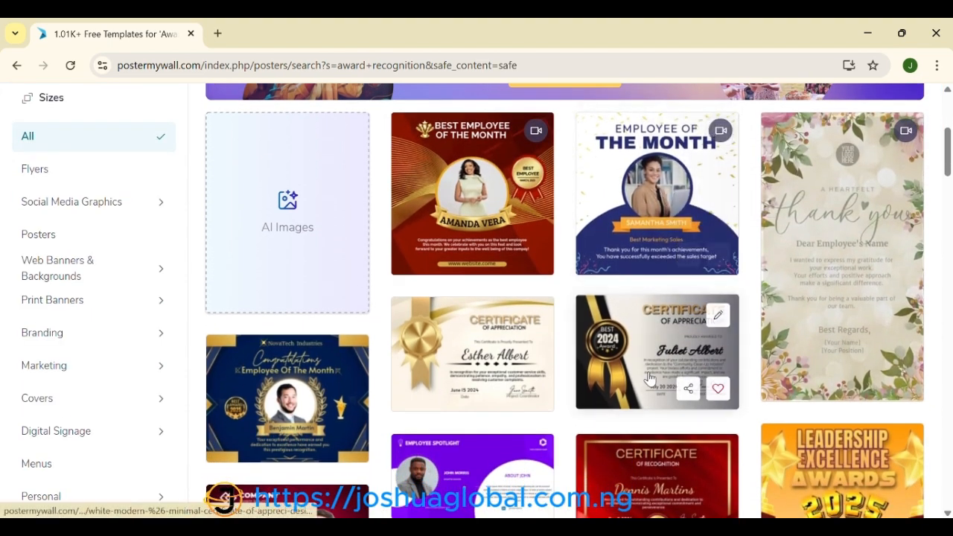
{"action": "scroll", "coordinate": [649, 216], "scroll_direction": "down", "scroll_amount": 1}
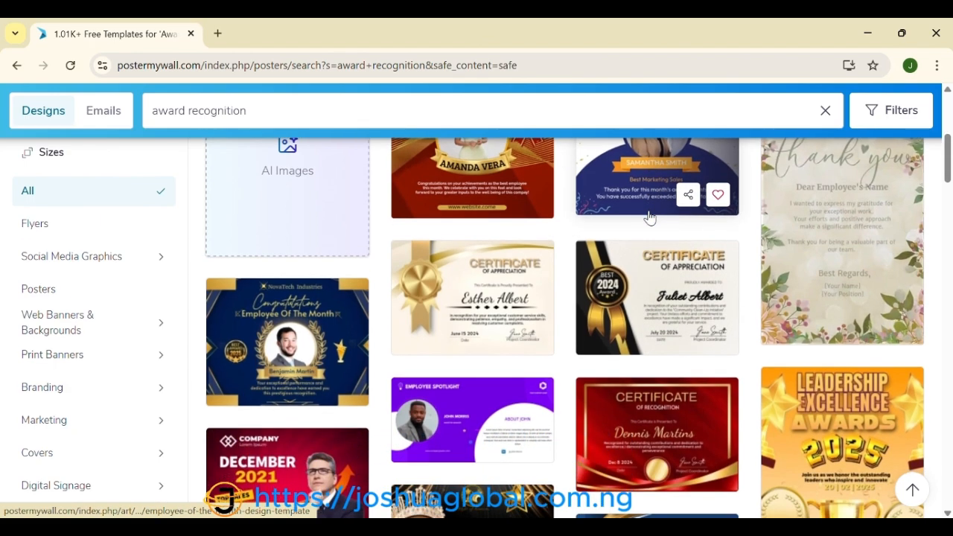
{"action": "scroll", "coordinate": [649, 216], "scroll_direction": "up", "scroll_amount": 1}
{"action": "scroll", "coordinate": [650, 216], "scroll_direction": "down", "scroll_amount": 2}
{"action": "scroll", "coordinate": [649, 216], "scroll_direction": "down", "scroll_amount": 4}
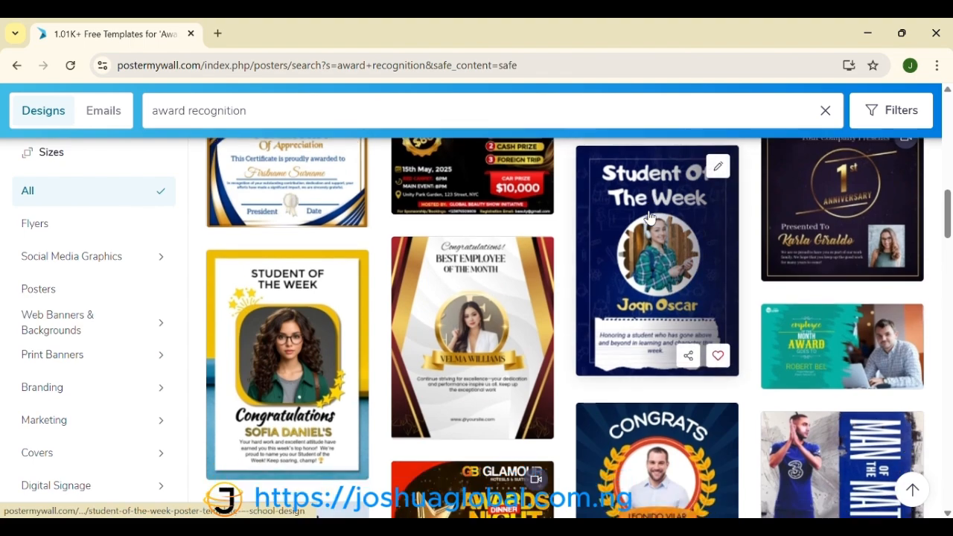
{"action": "scroll", "coordinate": [650, 216], "scroll_direction": "down", "scroll_amount": 8}
{"action": "scroll", "coordinate": [649, 216], "scroll_direction": "down", "scroll_amount": 2}
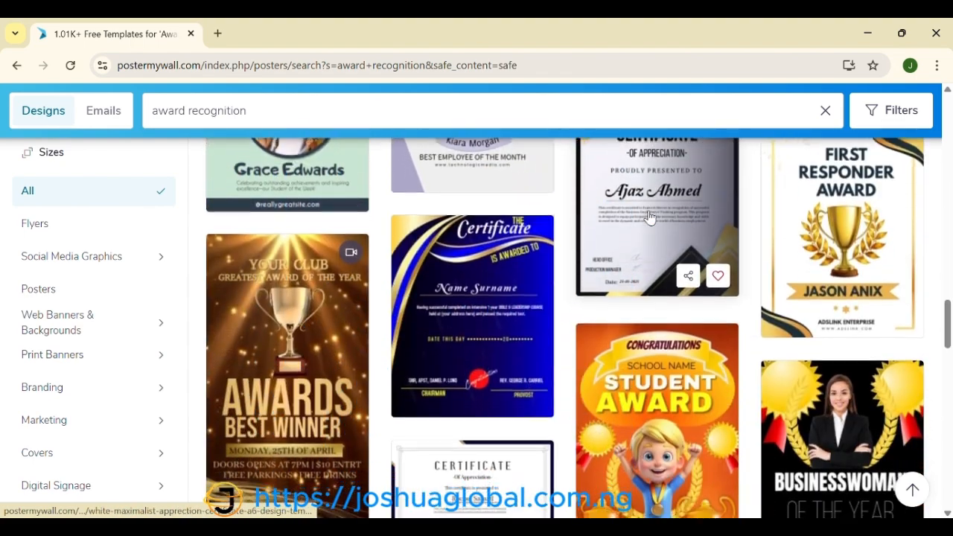
{"action": "scroll", "coordinate": [650, 216], "scroll_direction": "down", "scroll_amount": 1}
{"action": "scroll", "coordinate": [649, 216], "scroll_direction": "down", "scroll_amount": 5}
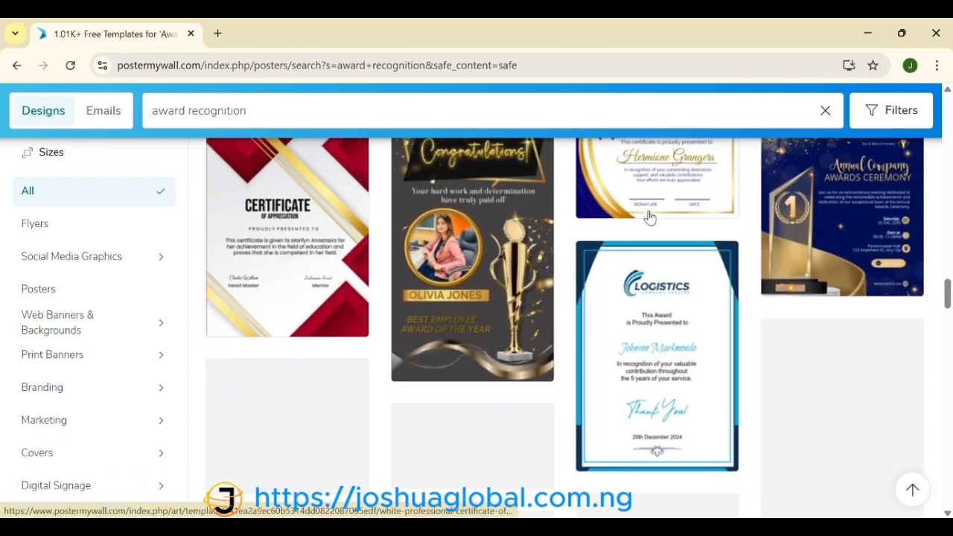
{"action": "scroll", "coordinate": [649, 216], "scroll_direction": "down", "scroll_amount": 4}
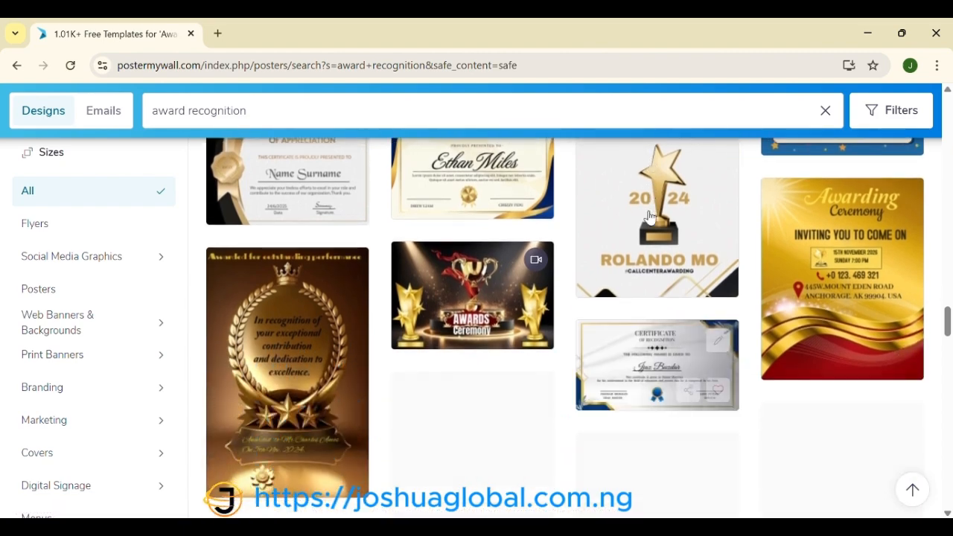
{"action": "scroll", "coordinate": [649, 216], "scroll_direction": "down", "scroll_amount": 1}
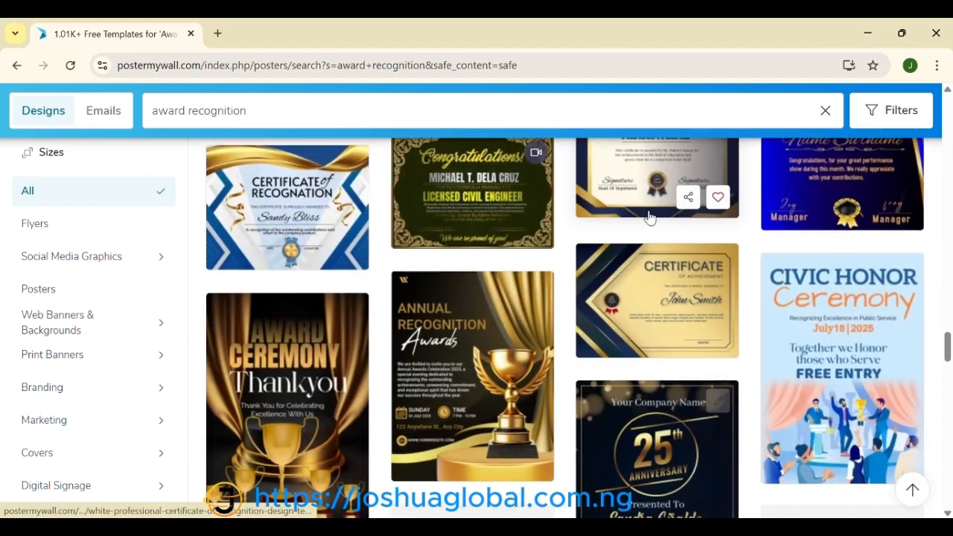
{"action": "scroll", "coordinate": [649, 216], "scroll_direction": "down", "scroll_amount": 5}
{"action": "scroll", "coordinate": [650, 216], "scroll_direction": "down", "scroll_amount": 5}
{"action": "scroll", "coordinate": [650, 216], "scroll_direction": "up", "scroll_amount": 10}
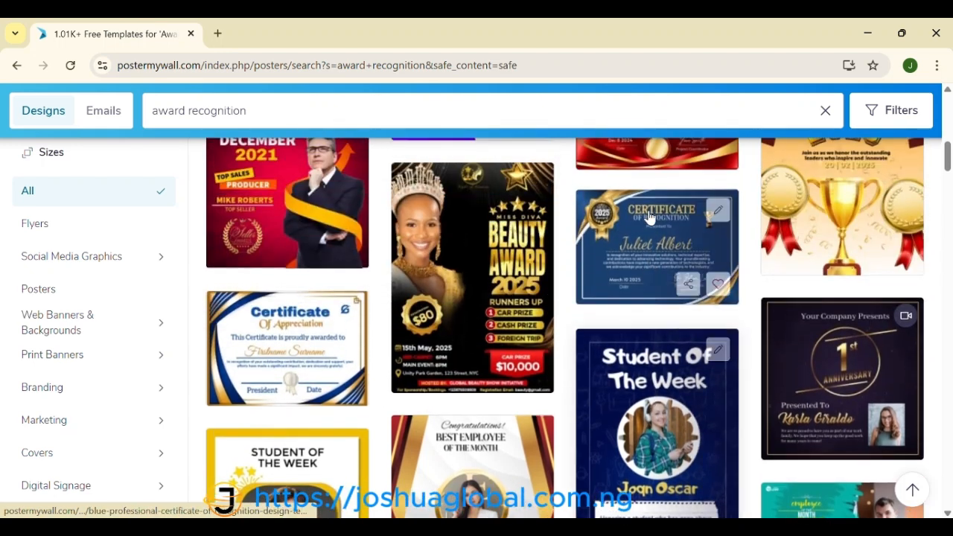
{"action": "scroll", "coordinate": [650, 216], "scroll_direction": "up", "scroll_amount": 2}
{"action": "scroll", "coordinate": [650, 217], "scroll_direction": "up", "scroll_amount": 2}
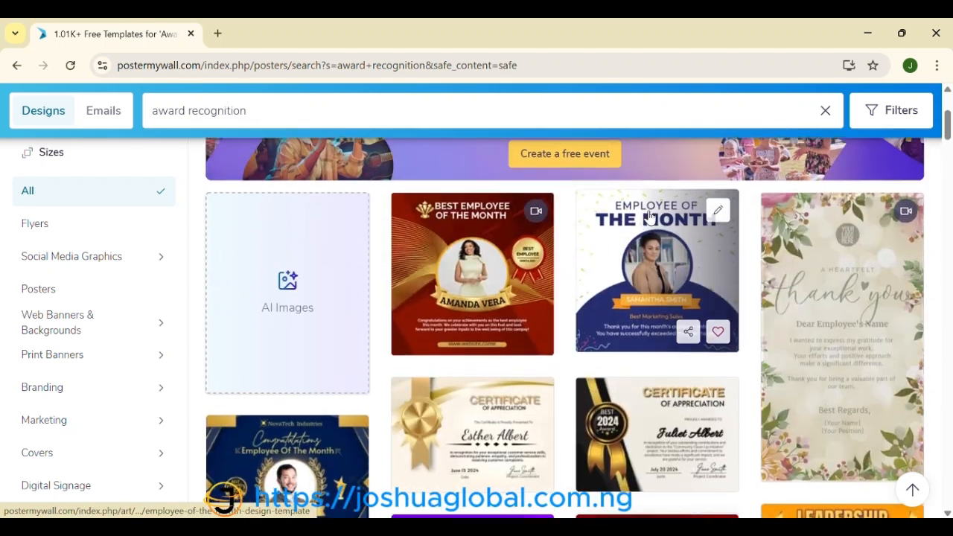
Step: Open the Employee of the Month template for editing, then delete and restore its portrait photo
{"action": "left_click", "coordinate": [719, 211]}
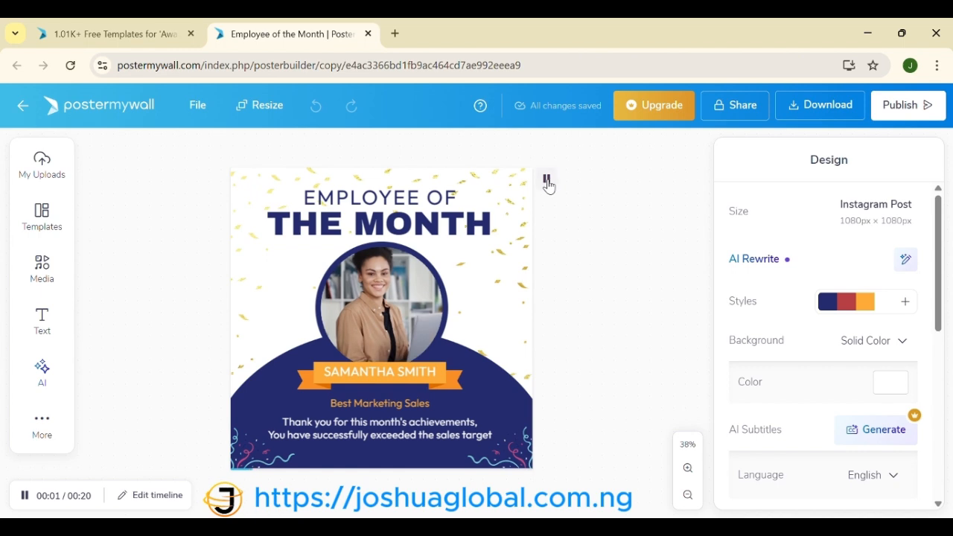
{"action": "left_click", "coordinate": [412, 301]}
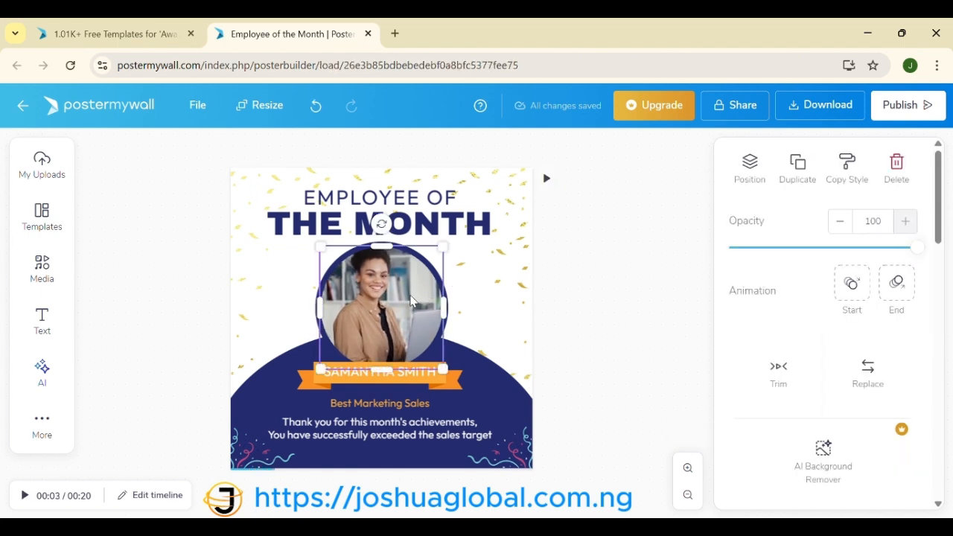
{"action": "key", "text": "Delete"}
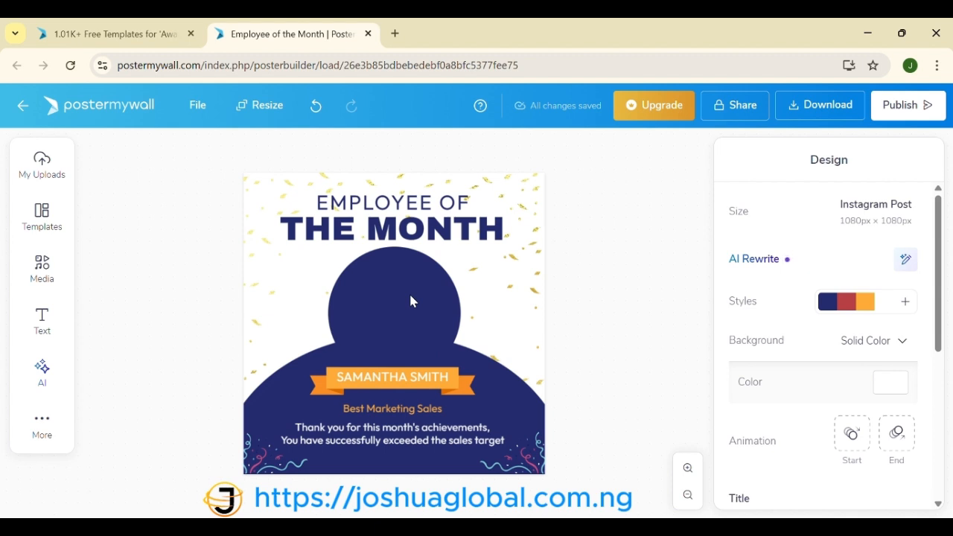
{"action": "key", "text": "ctrl+z"}
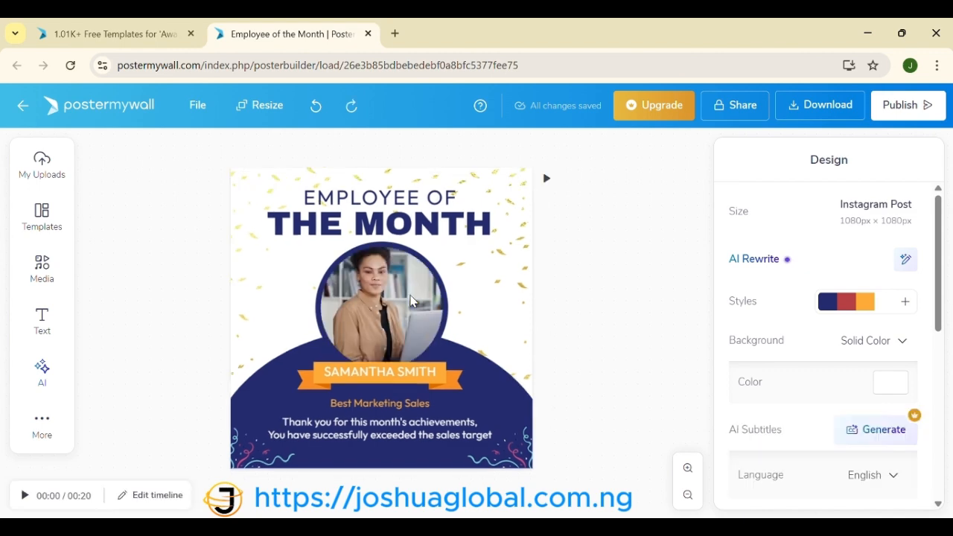
Step: Reselect the portrait and play, then stop, the poster's animation preview
{"action": "left_click", "coordinate": [375, 314]}
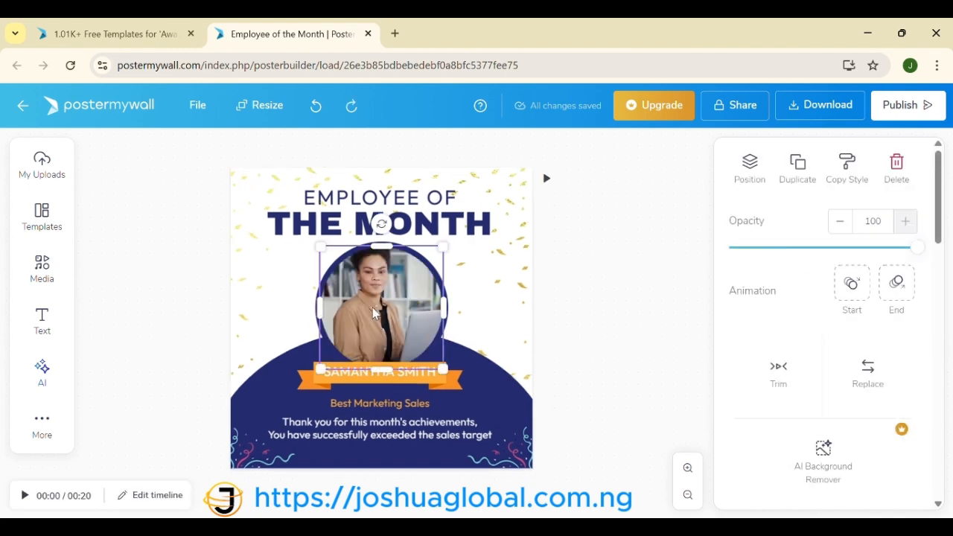
{"action": "left_click", "coordinate": [548, 180]}
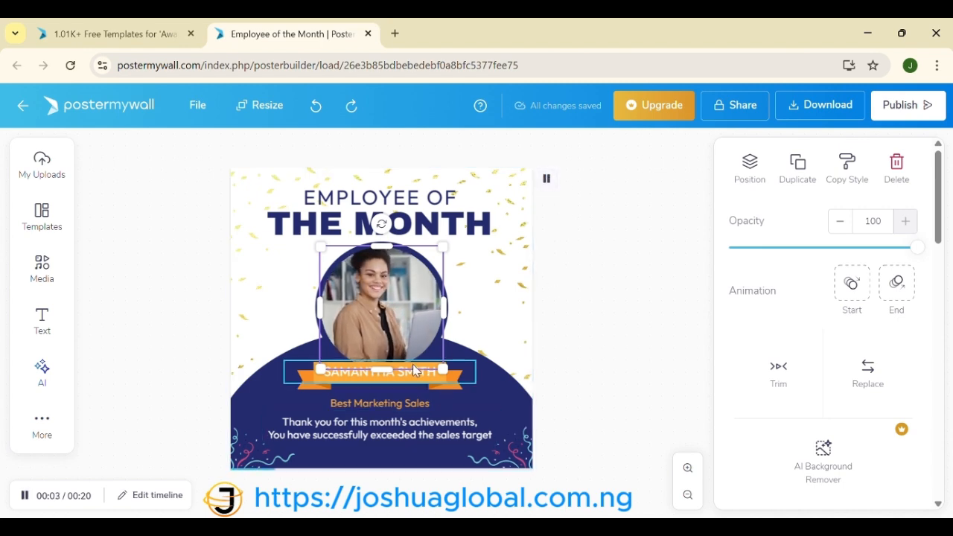
{"action": "left_click", "coordinate": [396, 296]}
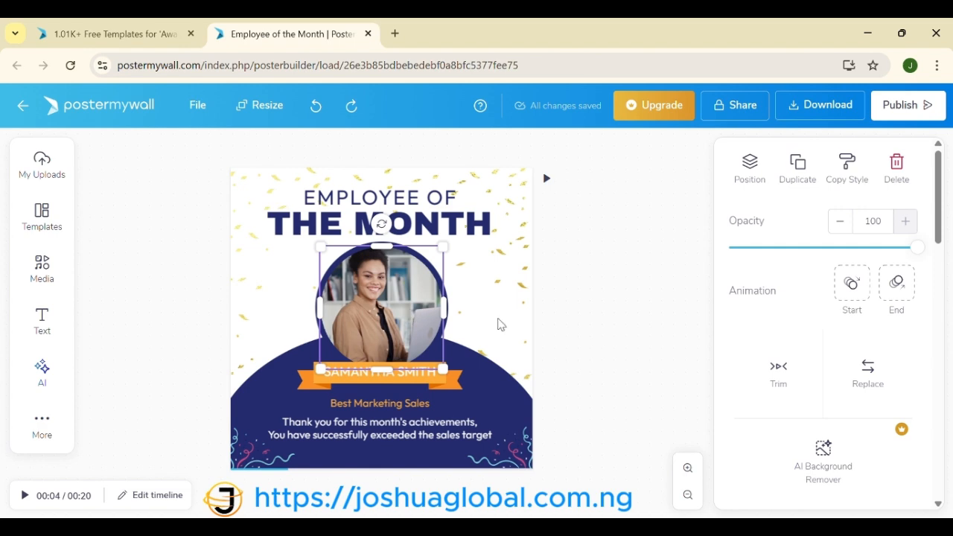
{"action": "left_click", "coordinate": [859, 381]}
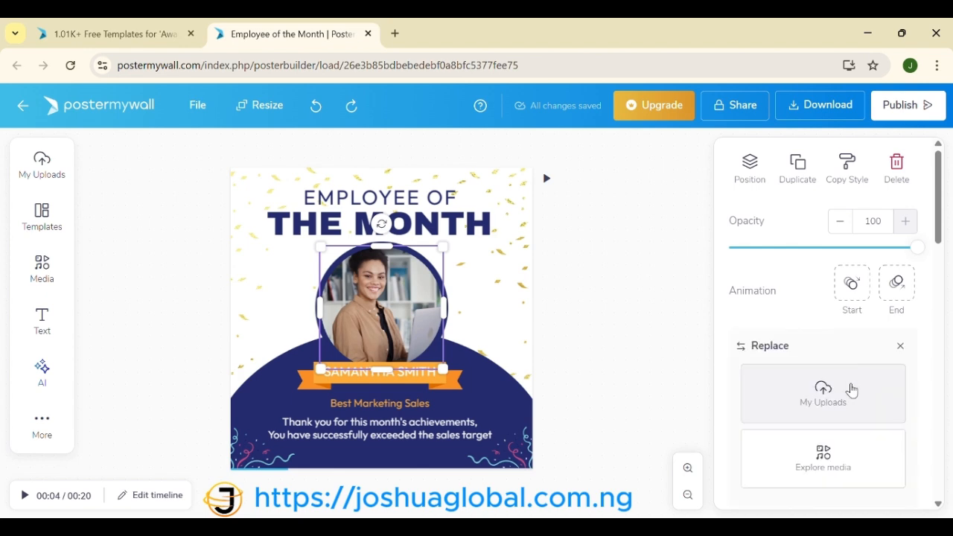
{"action": "left_click", "coordinate": [844, 401]}
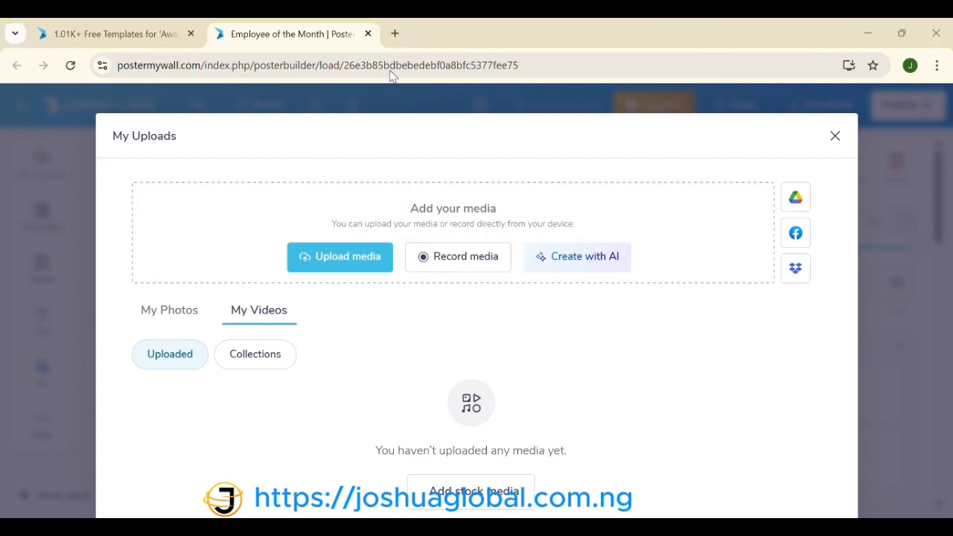
{"action": "left_click", "coordinate": [330, 259]}
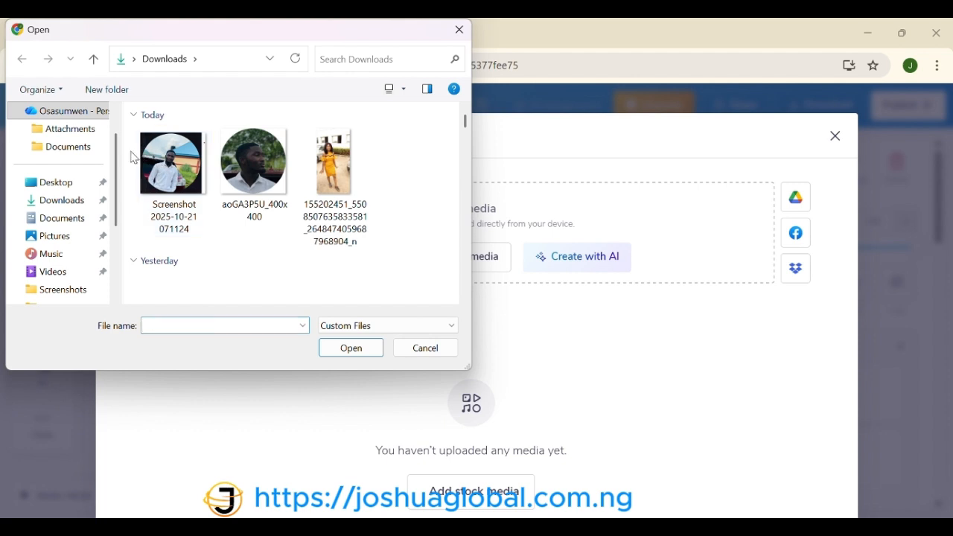
{"action": "left_click", "coordinate": [355, 190]}
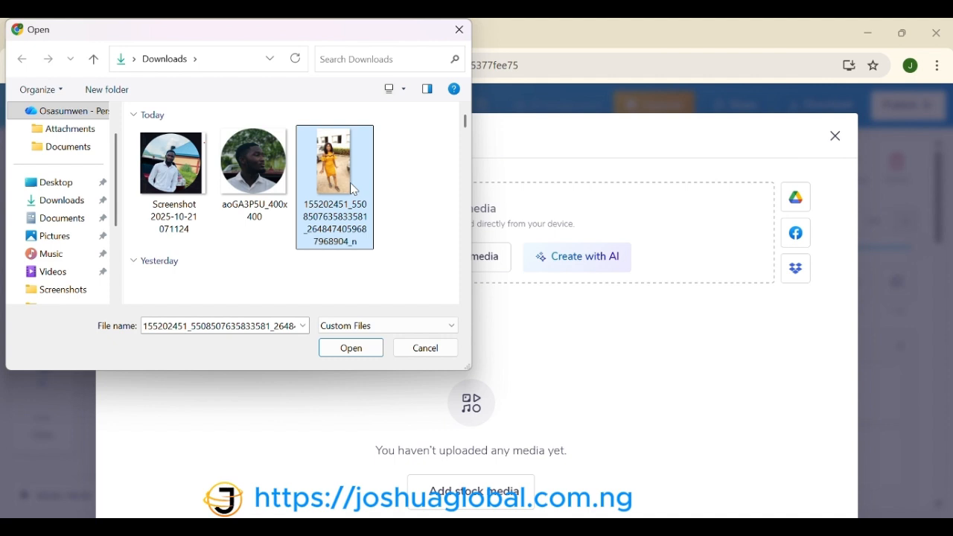
{"action": "key", "text": "Left"}
{"action": "key", "text": "Left"}
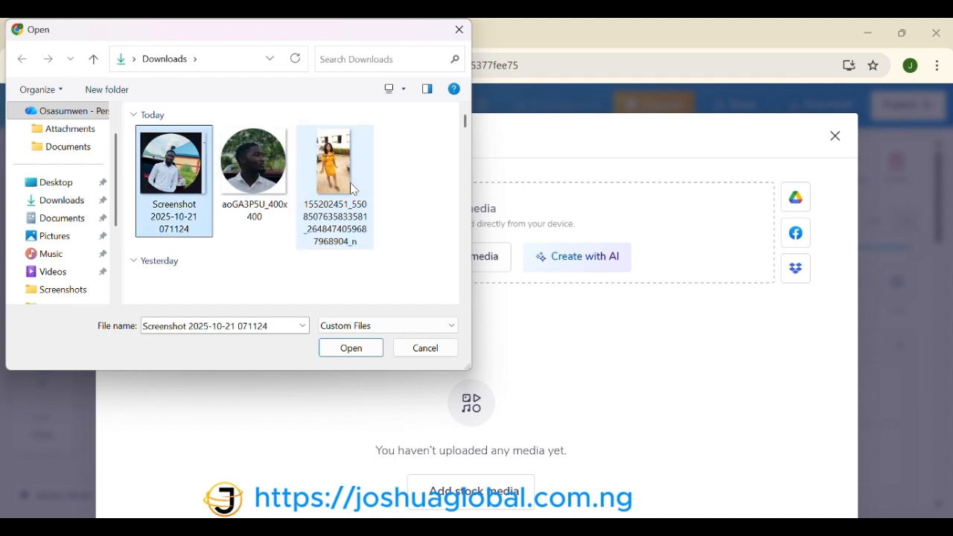
{"action": "key", "text": "Right"}
{"action": "key", "text": "Right"}
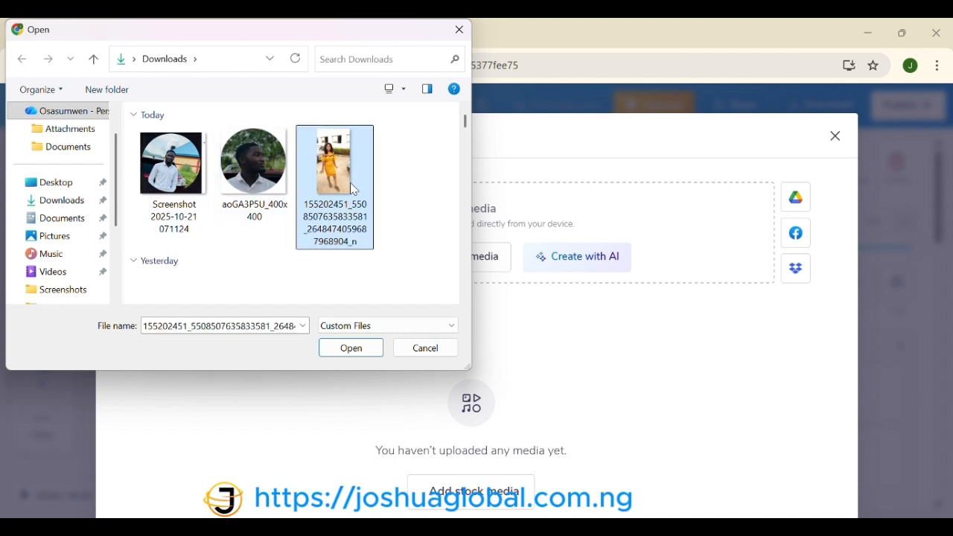
{"action": "key", "text": "Left"}
{"action": "key", "text": "Left"}
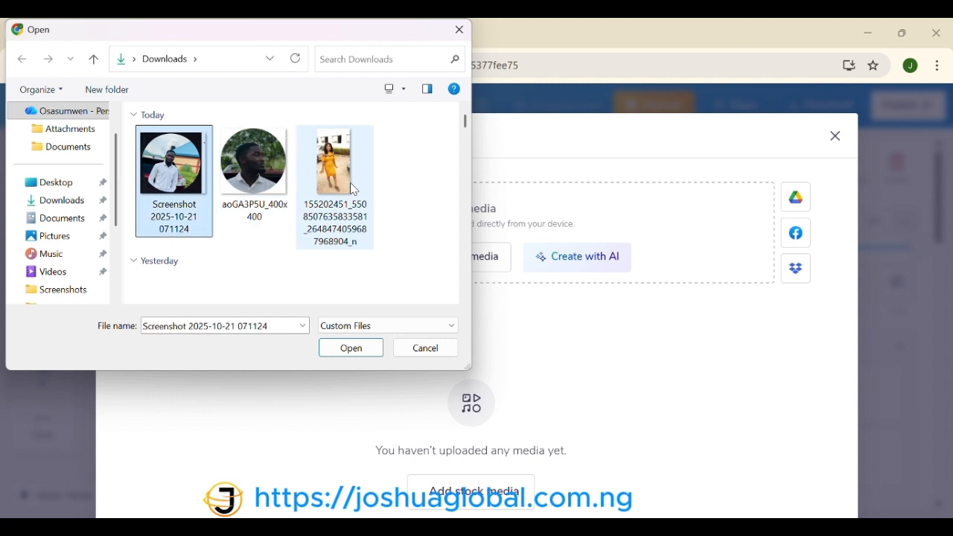
{"action": "left_click", "coordinate": [354, 190]}
{"action": "key", "text": "Left"}
{"action": "key", "text": "Left"}
{"action": "left_click", "coordinate": [354, 355]}
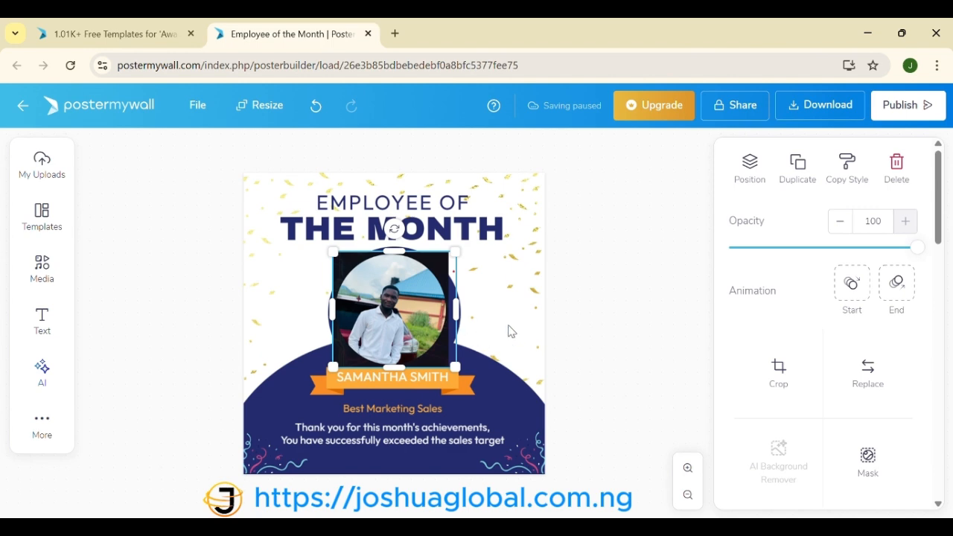
Step: Crop the new portrait to a Square, centring the man within the frame
{"action": "left_click", "coordinate": [777, 371]}
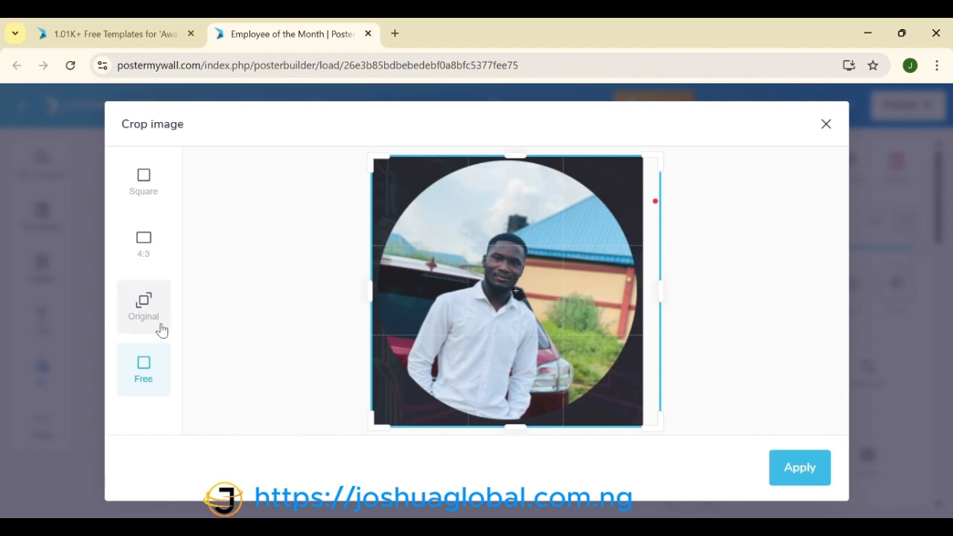
{"action": "left_click", "coordinate": [156, 204]}
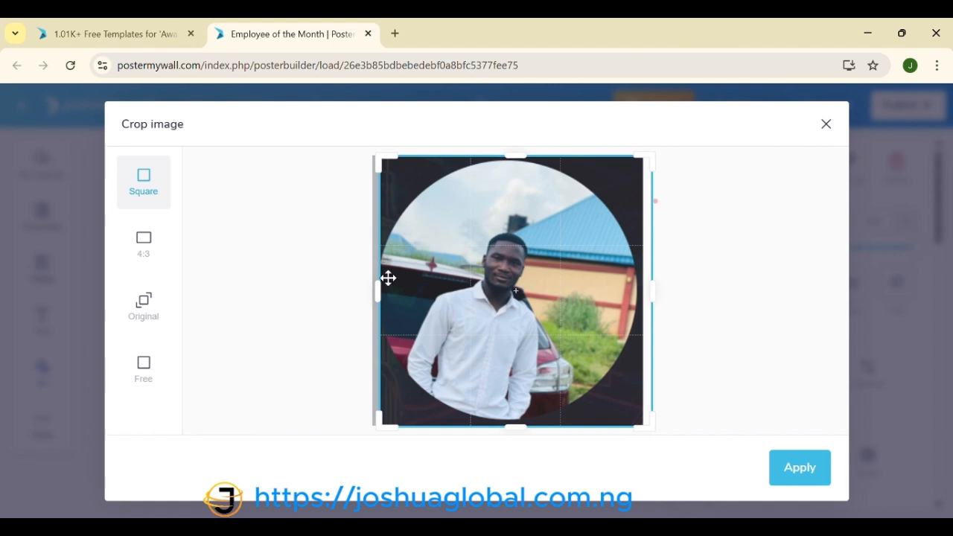
{"action": "left_click_drag", "start_coordinate": [392, 283], "coordinate": [435, 288]}
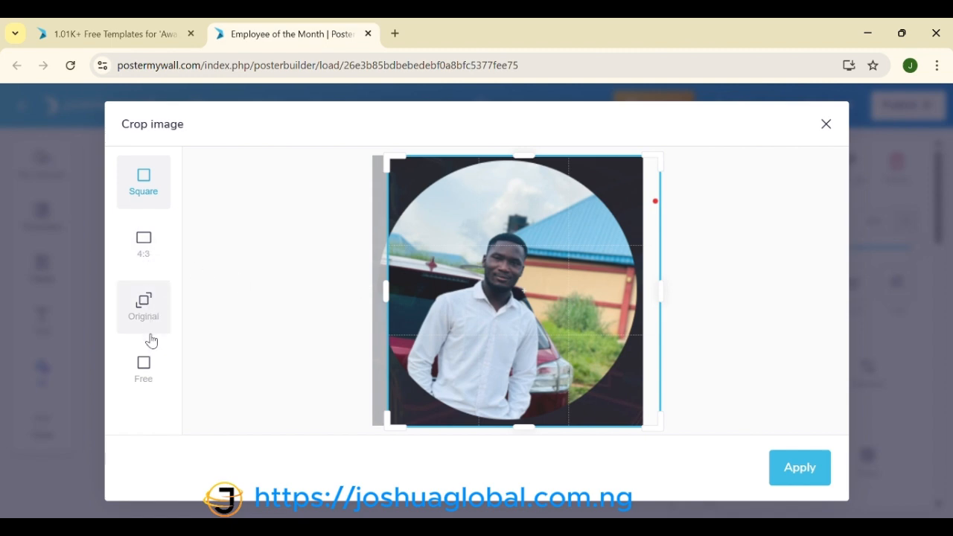
{"action": "left_click", "coordinate": [149, 183]}
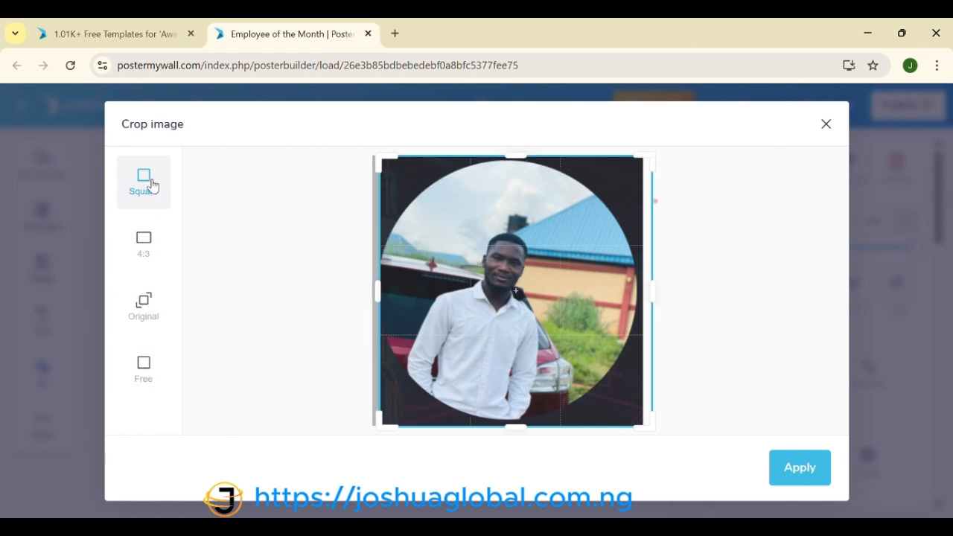
{"action": "left_click_drag", "start_coordinate": [628, 294], "coordinate": [608, 294]}
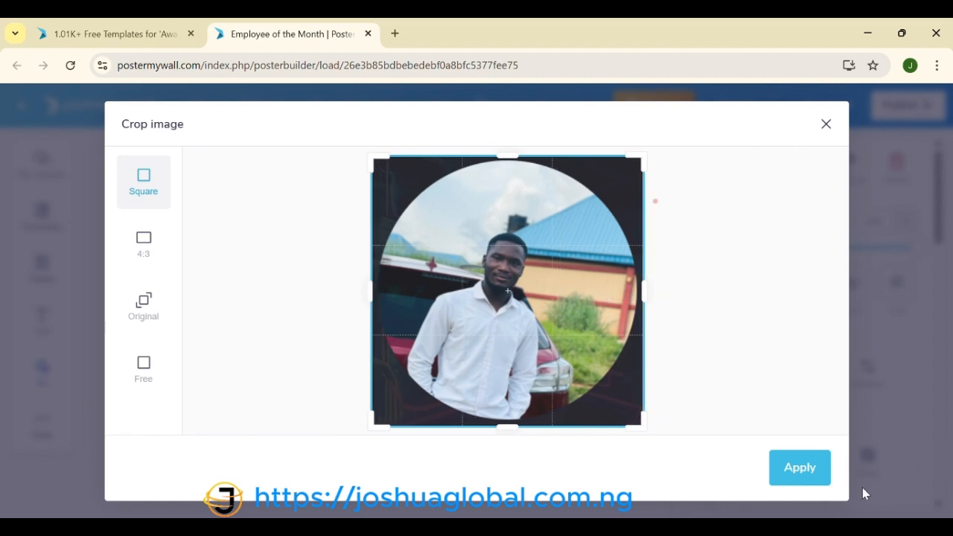
{"action": "left_click", "coordinate": [814, 473]}
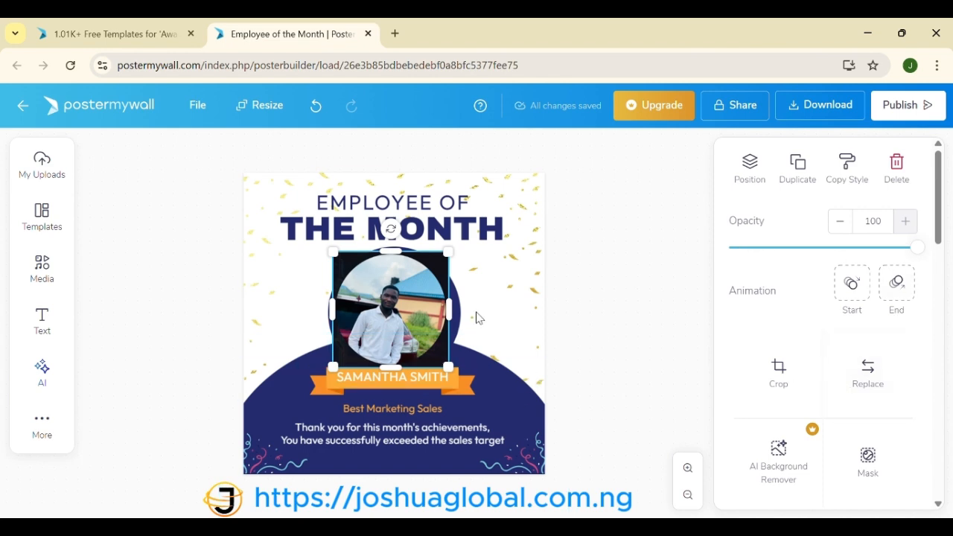
Step: Apply a circle shape mask to the portrait photo
{"action": "scroll", "coordinate": [823, 415], "scroll_direction": "down", "scroll_amount": 1}
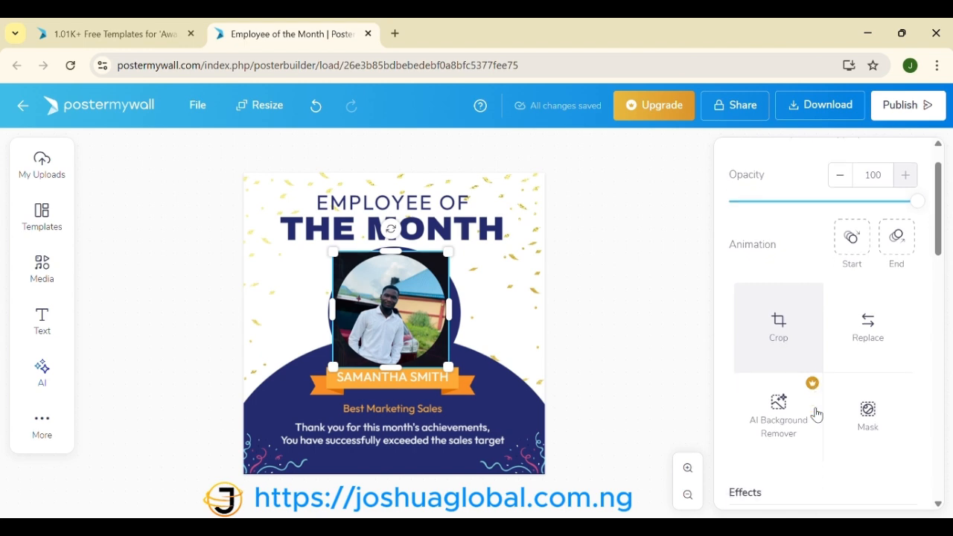
{"action": "left_click", "coordinate": [871, 411]}
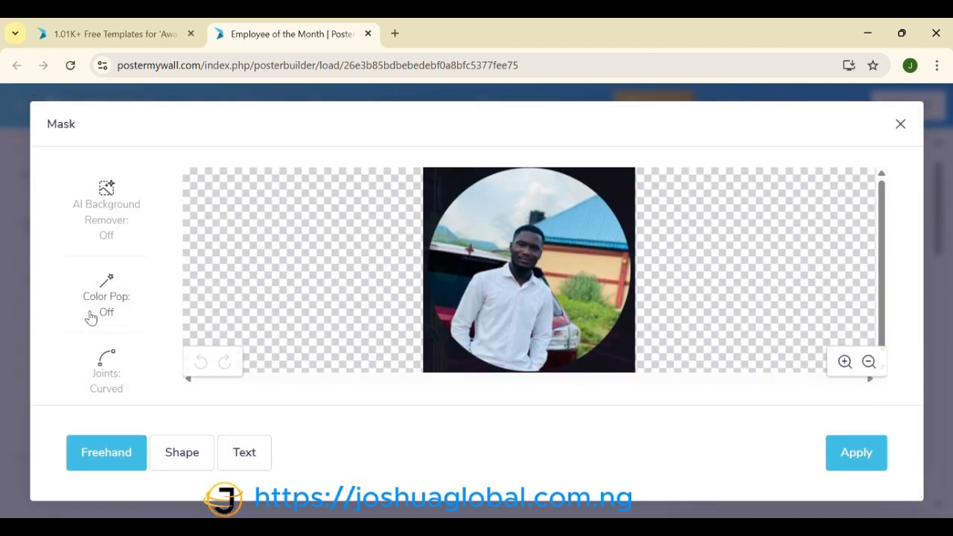
{"action": "left_click", "coordinate": [181, 454]}
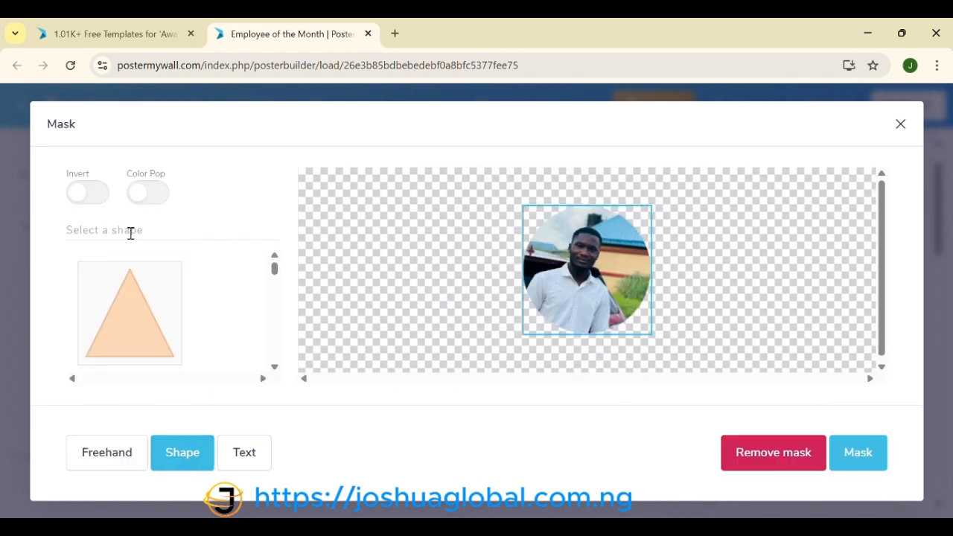
{"action": "scroll", "coordinate": [158, 355], "scroll_direction": "down", "scroll_amount": 5}
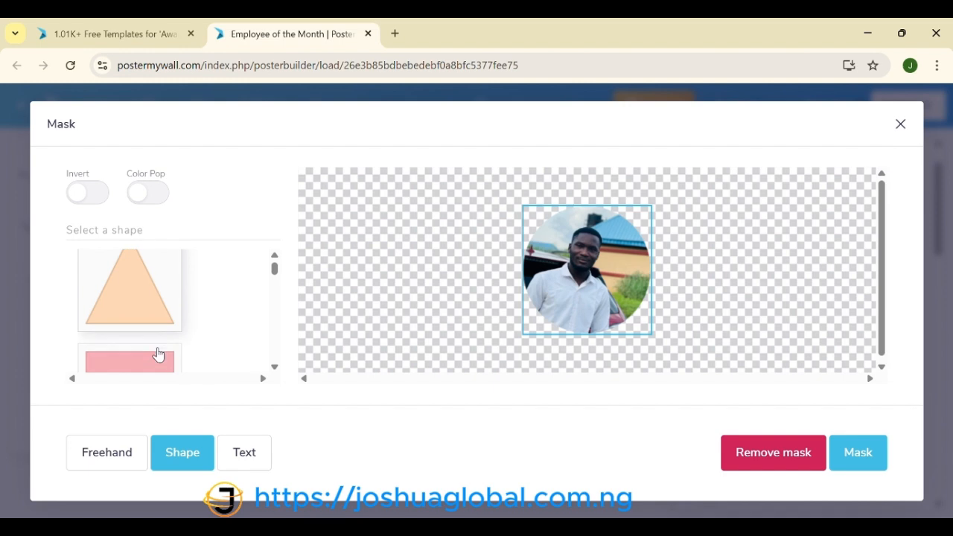
{"action": "scroll", "coordinate": [157, 354], "scroll_direction": "down", "scroll_amount": 1}
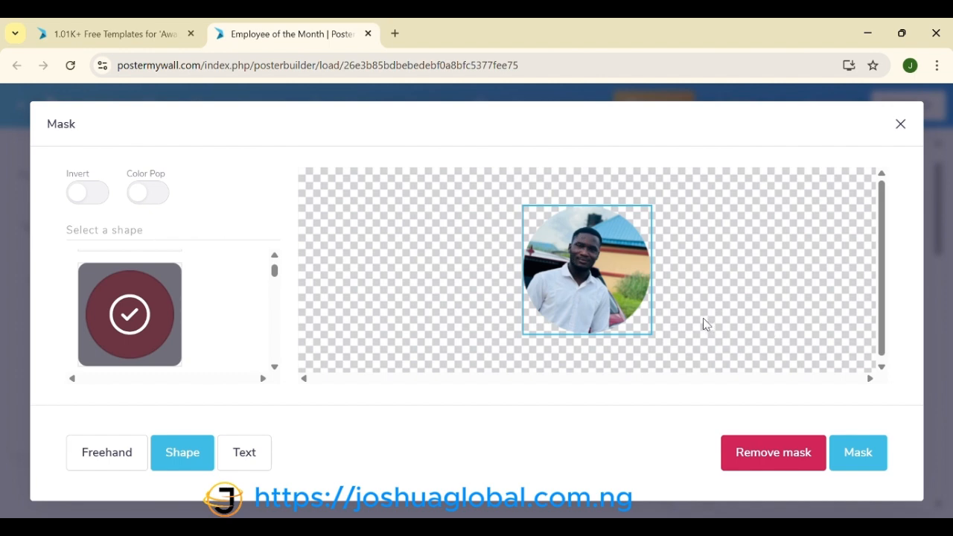
{"action": "left_click", "coordinate": [869, 454]}
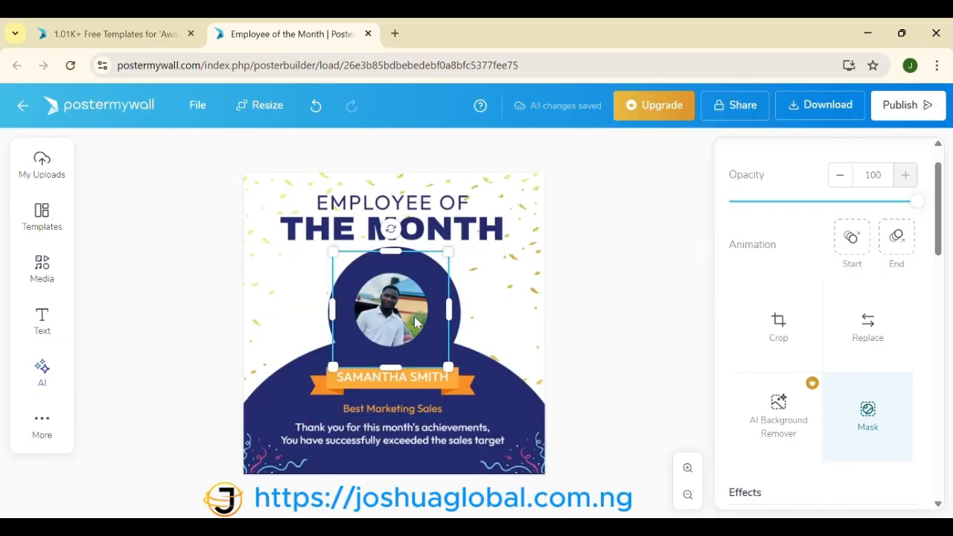
Step: Enlarge the round portrait and move it to fill the dark blue circle under the title
{"action": "left_click", "coordinate": [792, 318]}
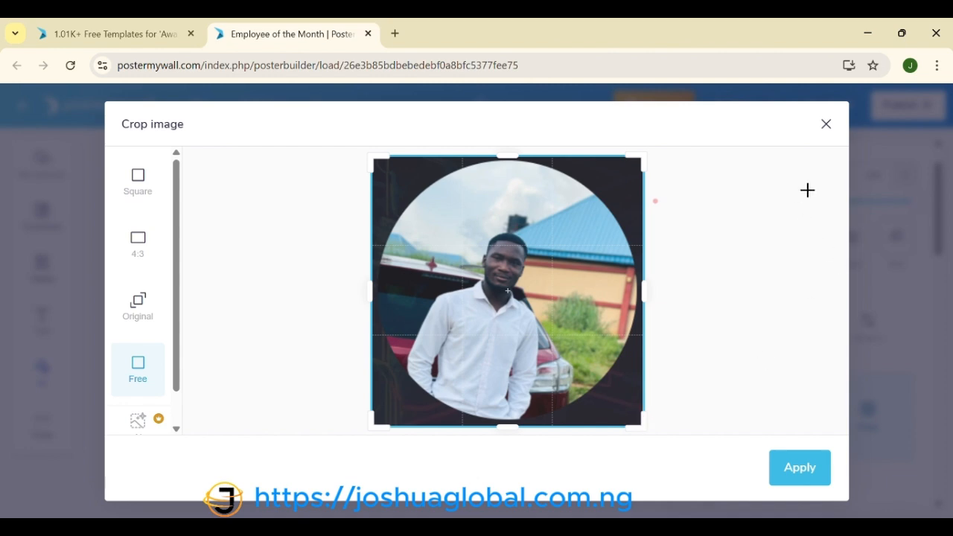
{"action": "left_click", "coordinate": [827, 124]}
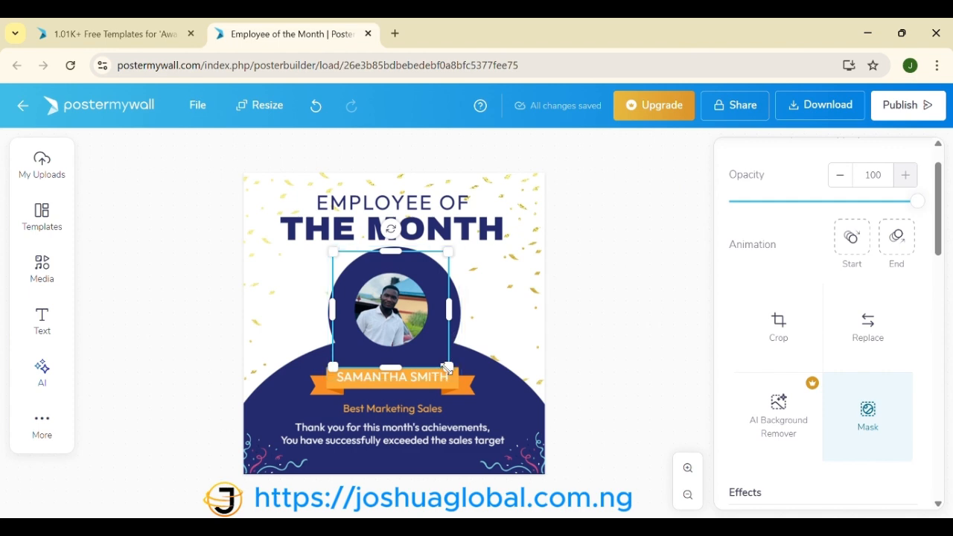
{"action": "left_click_drag", "start_coordinate": [447, 368], "coordinate": [525, 442]}
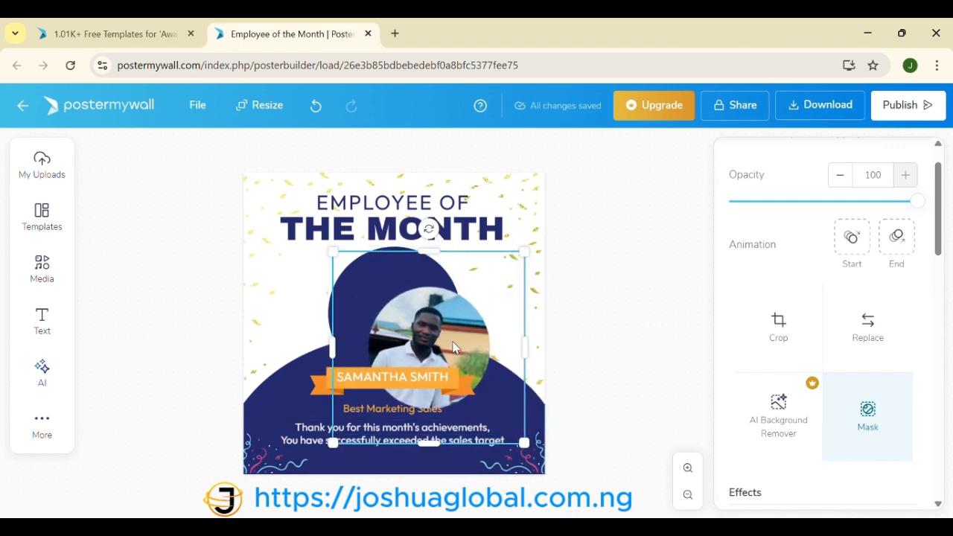
{"action": "left_click_drag", "start_coordinate": [445, 341], "coordinate": [412, 307]}
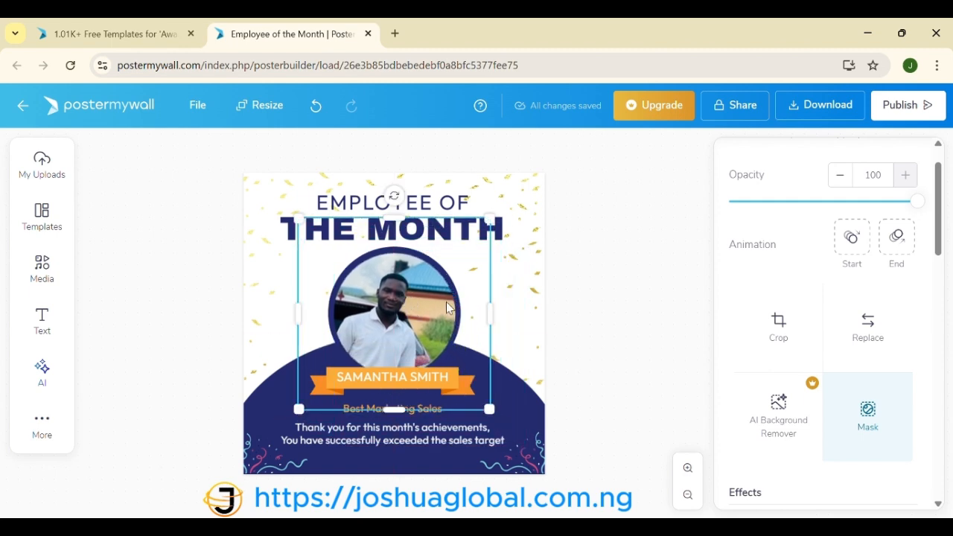
{"action": "left_click", "coordinate": [623, 289]}
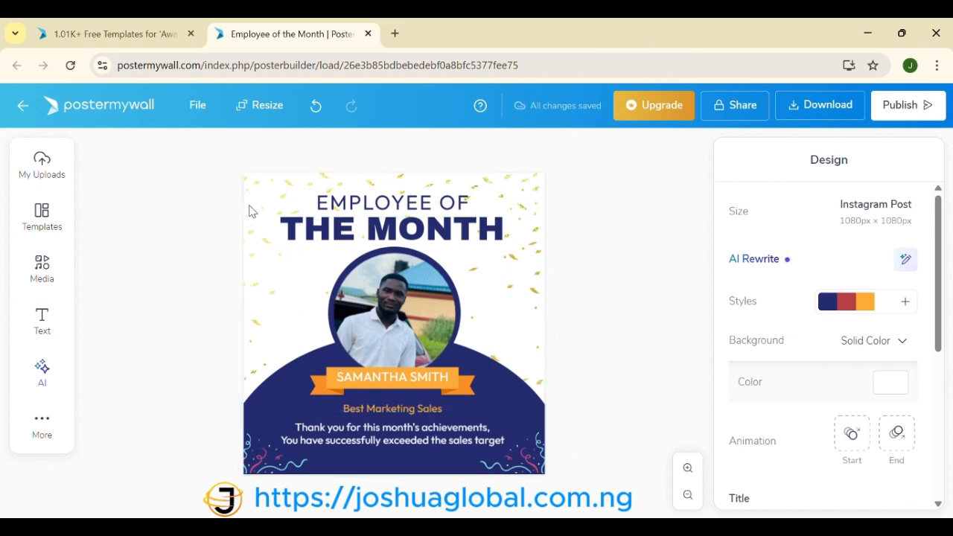
Step: Replace the banner's sample name with the award recipient's full name in capitals
{"action": "left_click", "coordinate": [373, 380]}
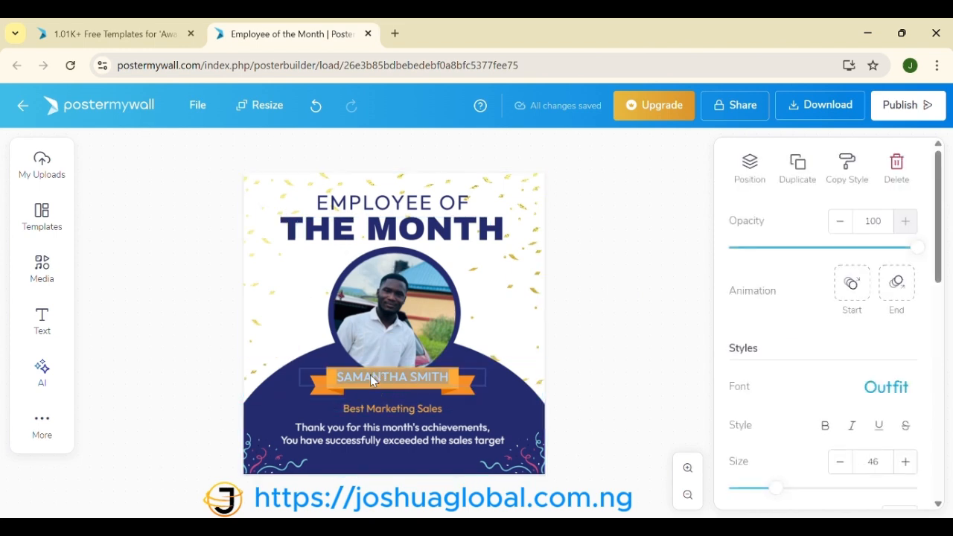
{"action": "double_click", "coordinate": [372, 376]}
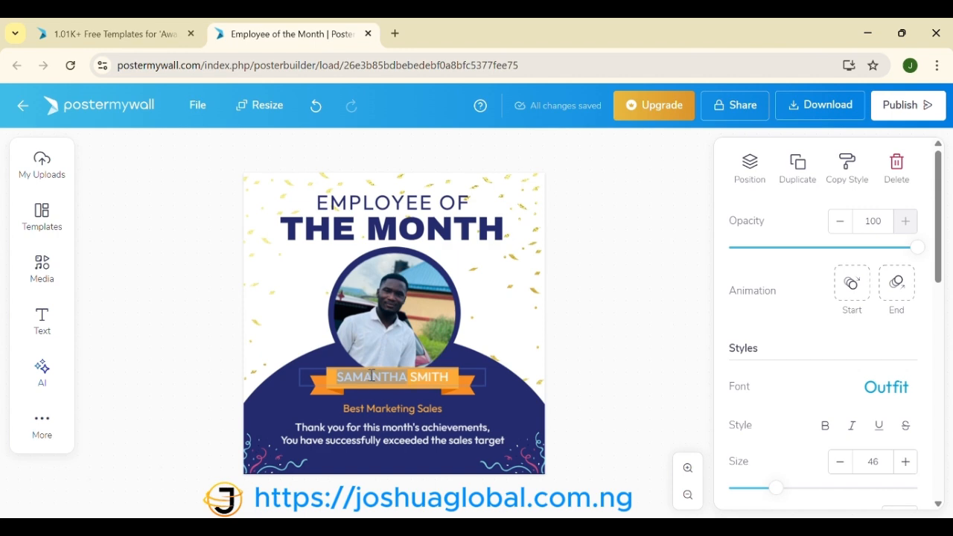
{"action": "key", "text": "shift+Right"}
{"action": "key", "text": "shift+Right"}
{"action": "key", "text": "shift+Right"}
{"action": "key", "text": "shift+Right"}
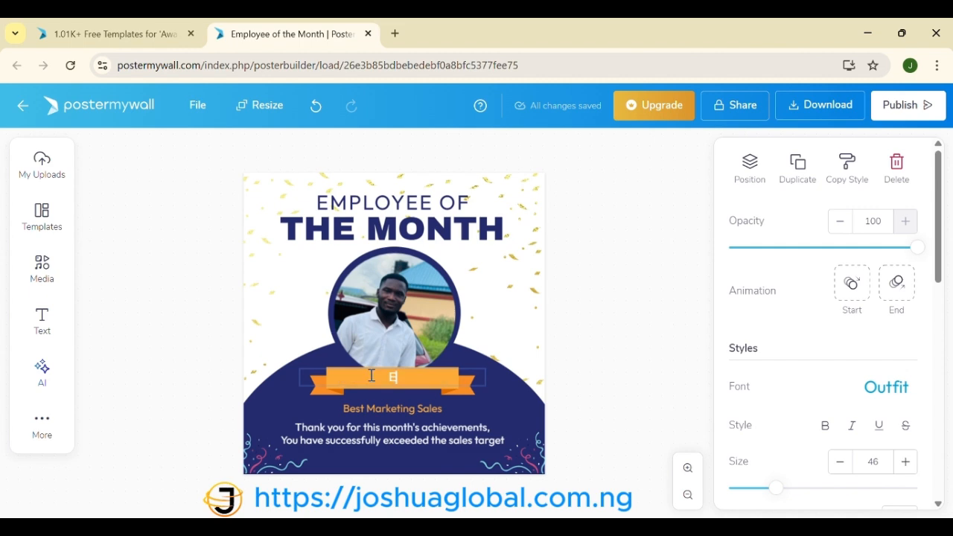
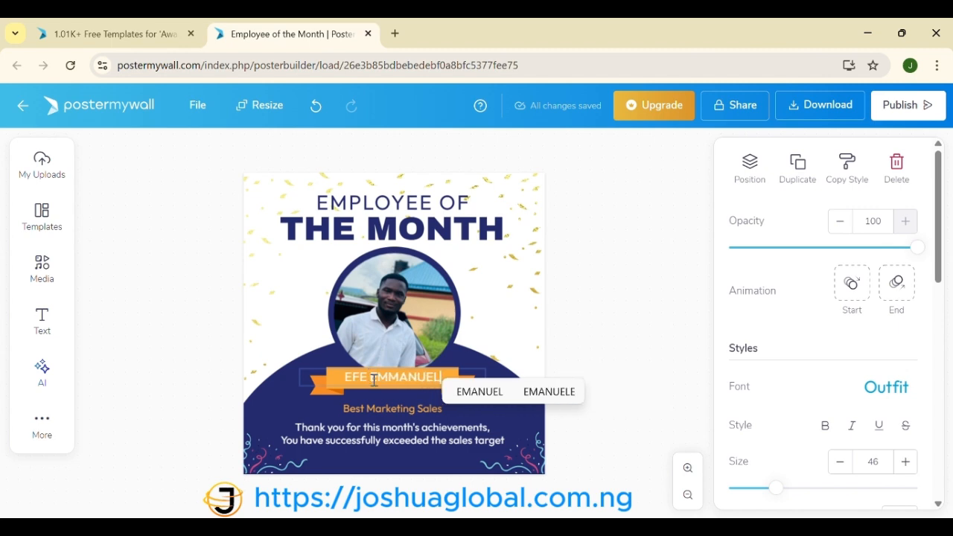
{"action": "left_click", "coordinate": [613, 377]}
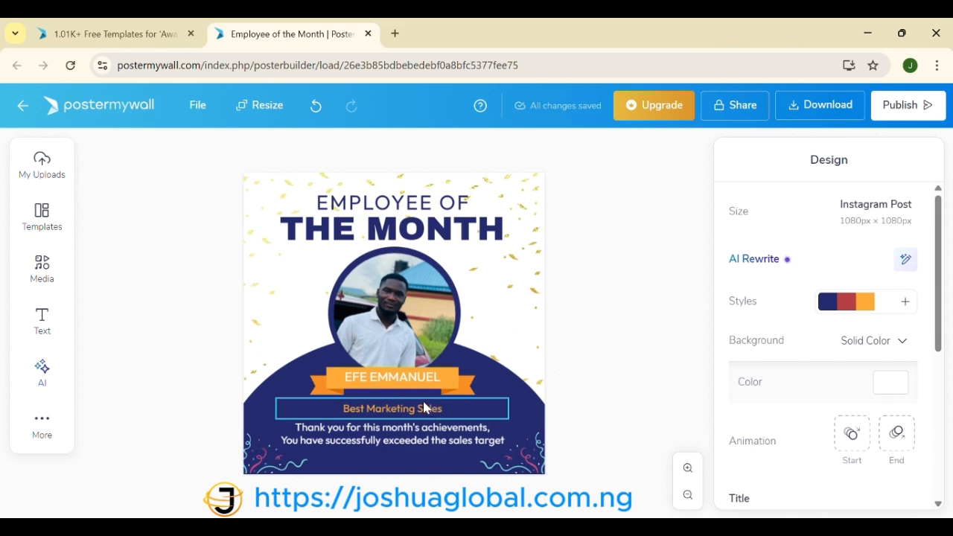
Step: Retype the subtitle 'Best Marketing Sales' as 'Best Tech Team Member'
{"action": "left_click", "coordinate": [425, 408]}
{"action": "double_click", "coordinate": [420, 409]}
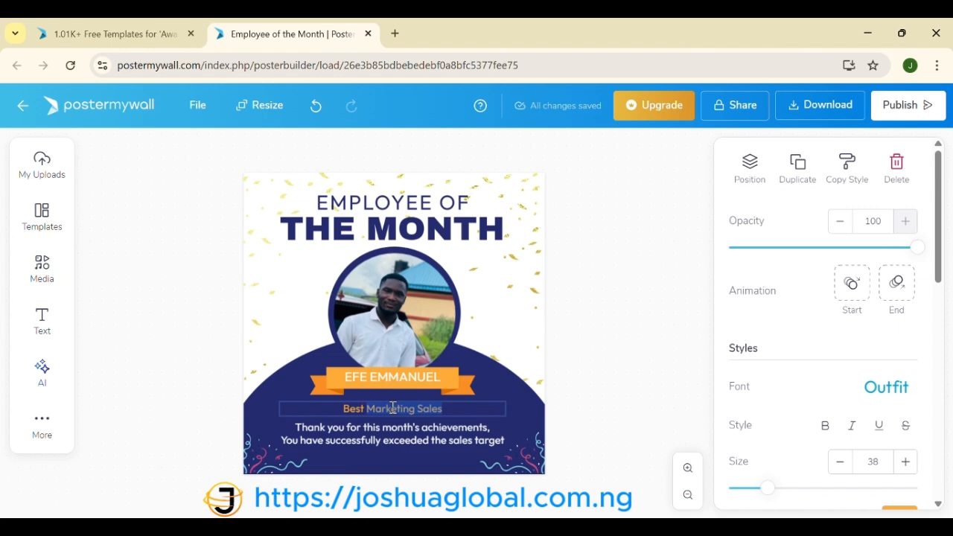
{"action": "type", "text": "t t"}
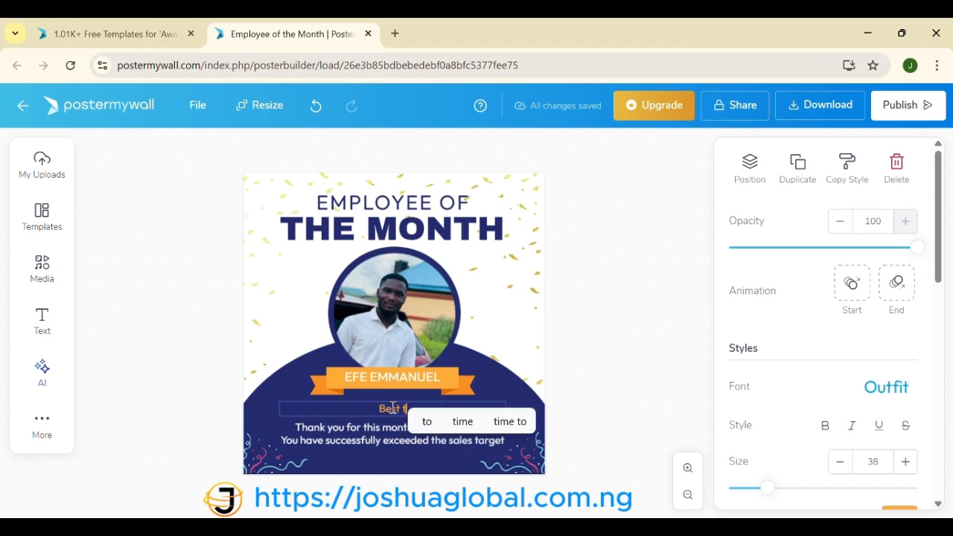
{"action": "key", "text": "BackSpace"}
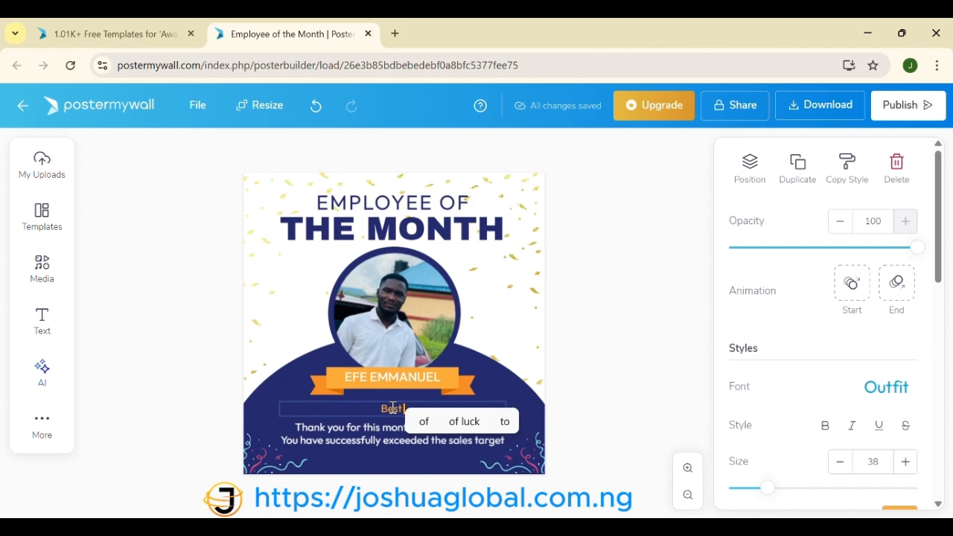
{"action": "type", "text": "Ted"}
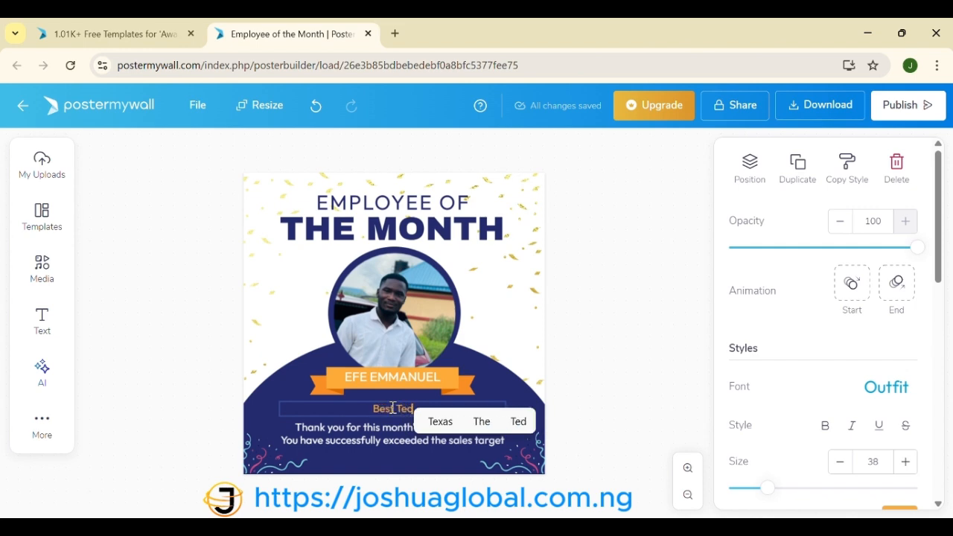
{"action": "key", "text": "BackSpace"}
{"action": "type", "text": "ch"}
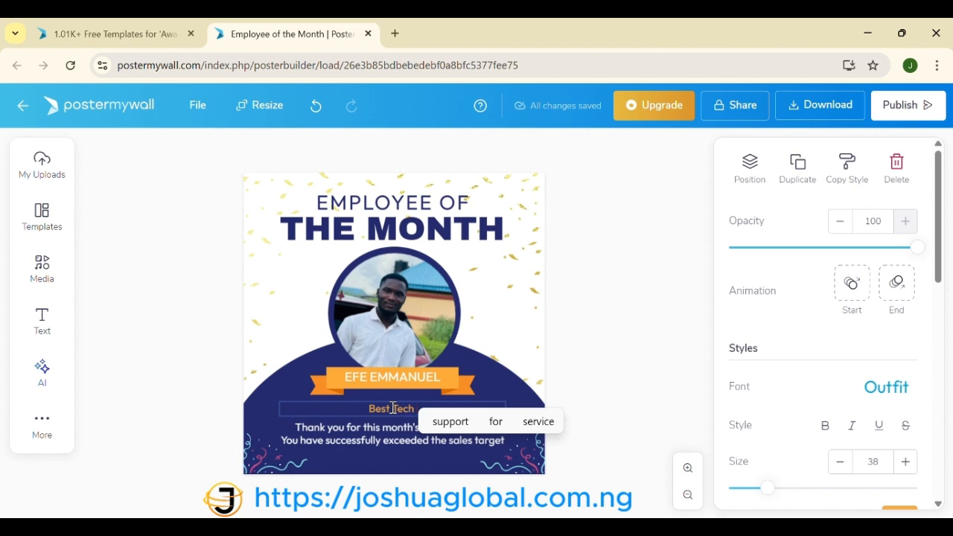
{"action": "type", "text": " T"}
{"action": "type", "text": "EA"}
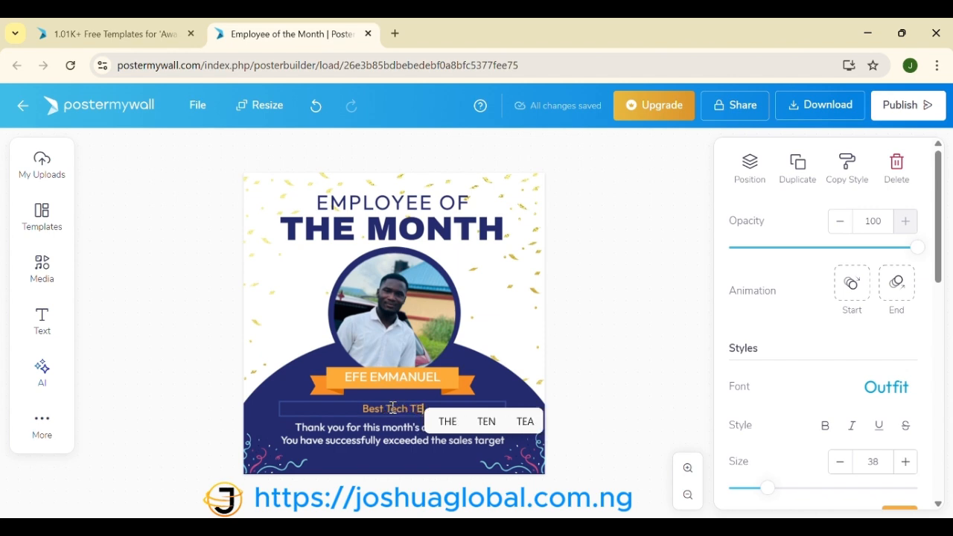
{"action": "key", "text": "BackSpace"}
{"action": "key", "text": "BackSpace"}
{"action": "type", "text": "E"}
{"action": "key", "text": "BackSpace"}
{"action": "type", "text": "eam Mem"}
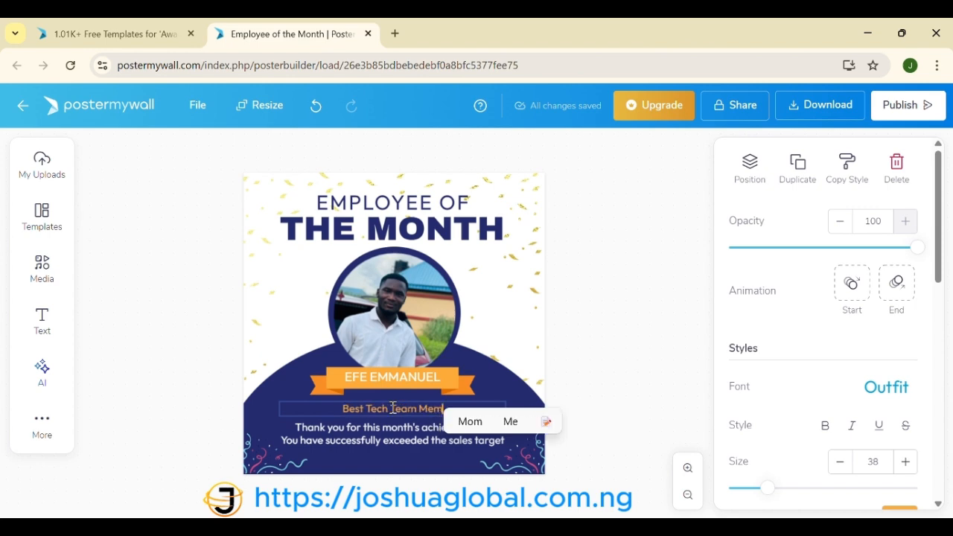
{"action": "type", "text": "ber"}
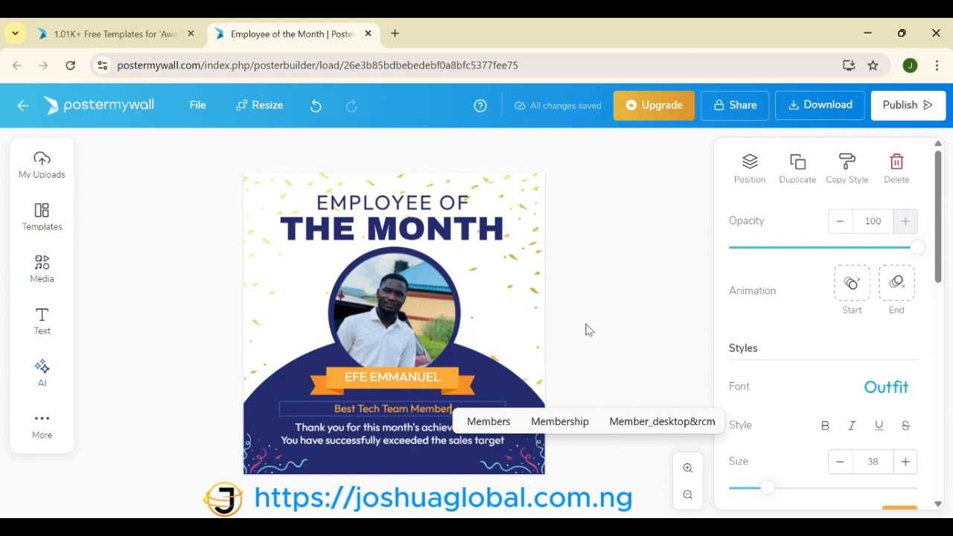
{"action": "left_click", "coordinate": [611, 357]}
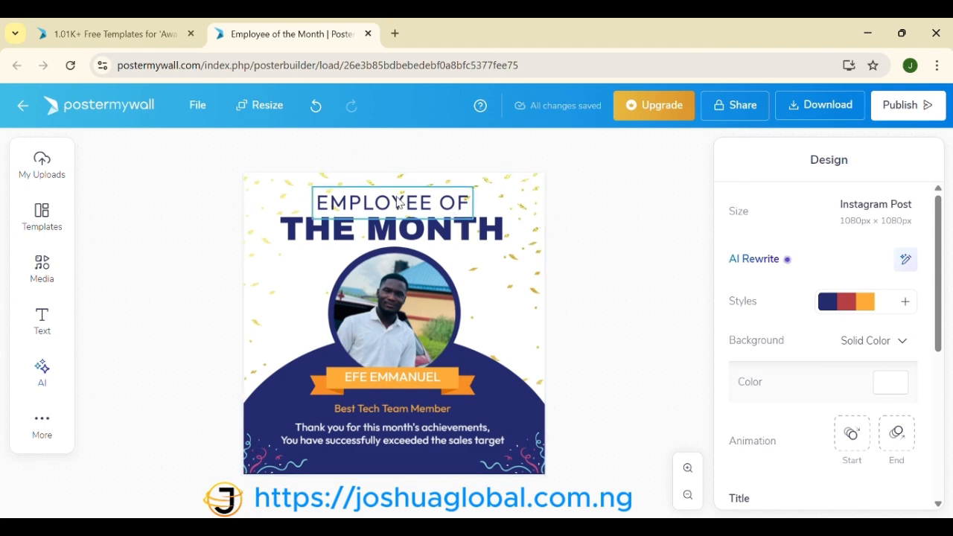
Step: Upload the background-removed car logo from Pictures, shrink it, and place it left of the portrait
{"action": "left_click", "coordinate": [41, 173]}
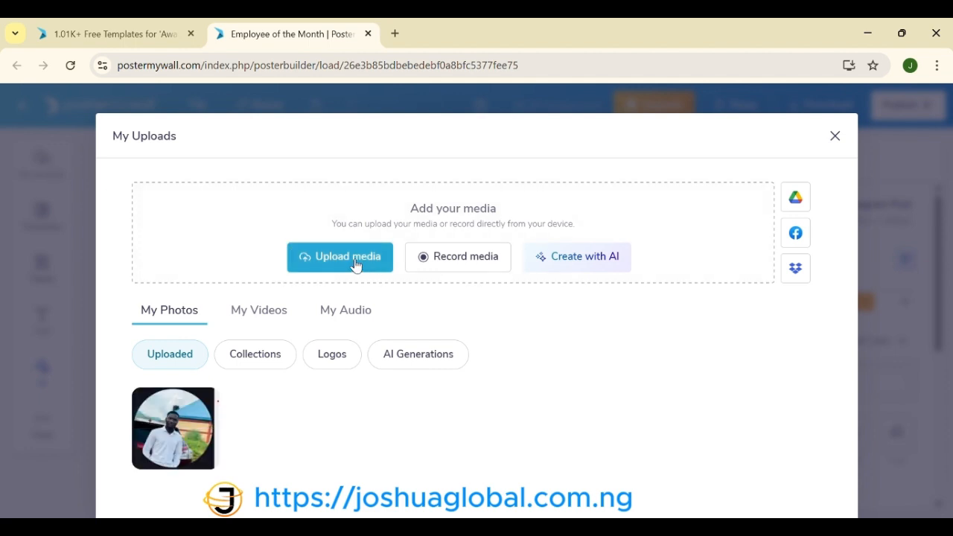
{"action": "left_click", "coordinate": [356, 264]}
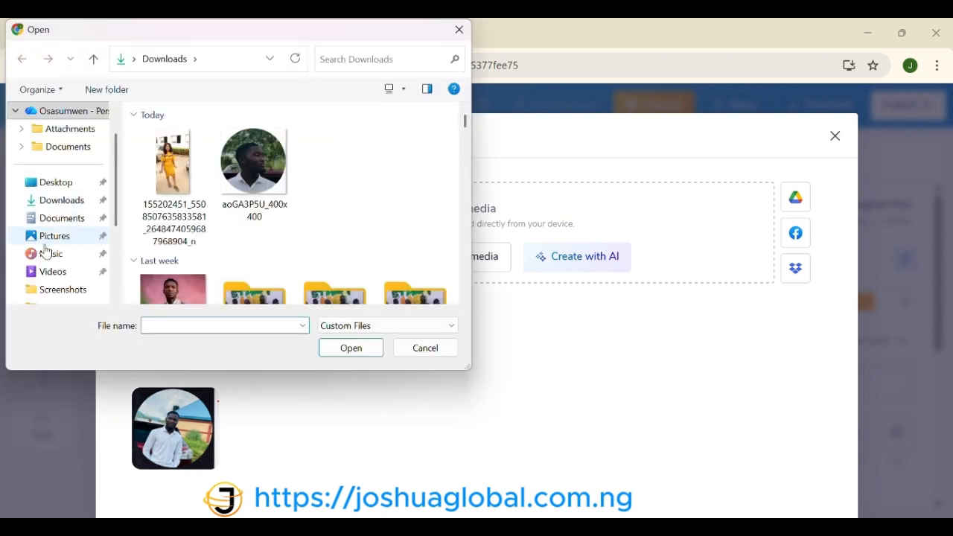
{"action": "left_click", "coordinate": [52, 240]}
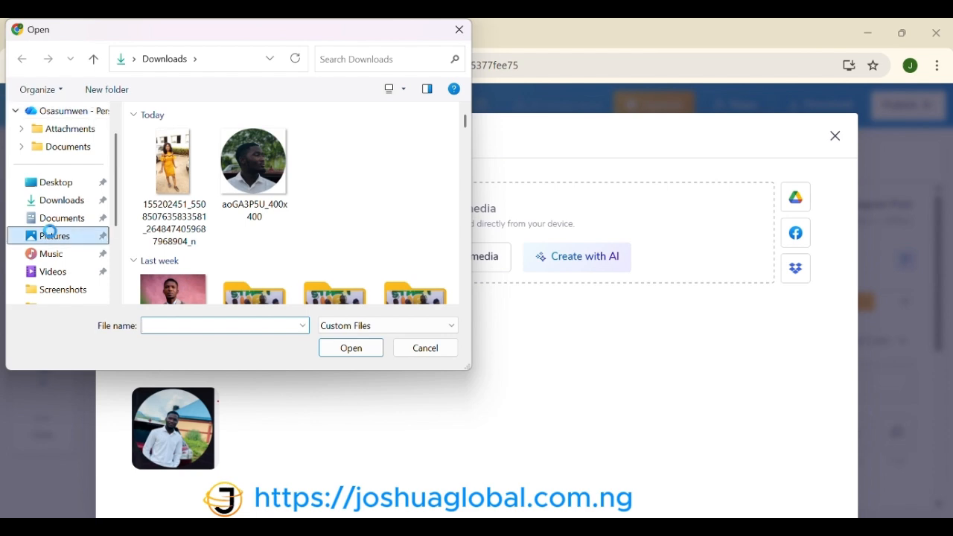
{"action": "scroll", "coordinate": [341, 205], "scroll_direction": "down", "scroll_amount": 10}
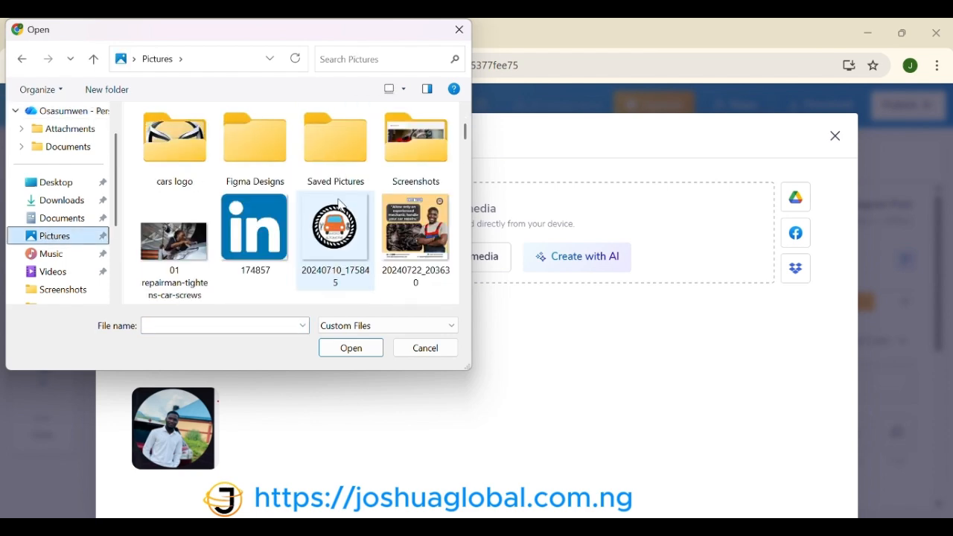
{"action": "scroll", "coordinate": [341, 205], "scroll_direction": "down", "scroll_amount": 3}
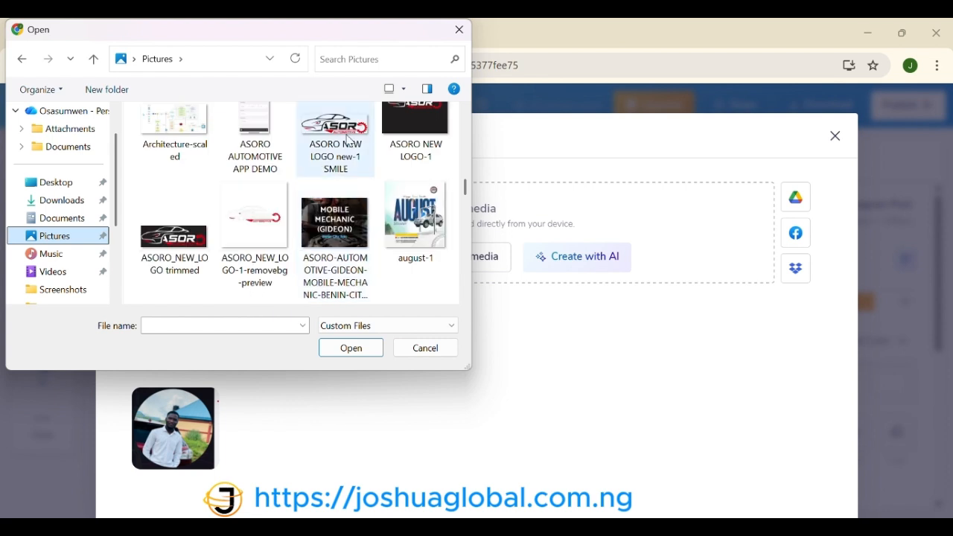
{"action": "scroll", "coordinate": [370, 163], "scroll_direction": "up", "scroll_amount": 1}
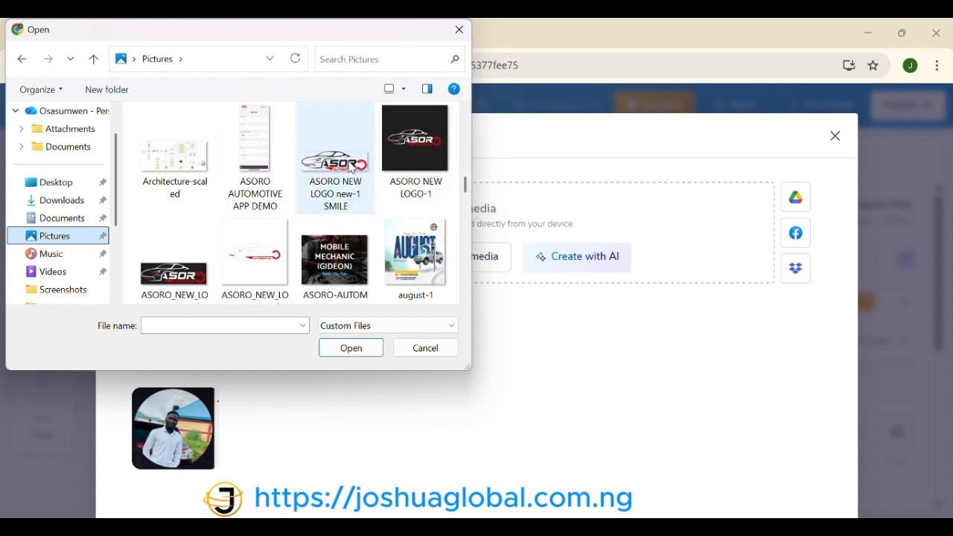
{"action": "left_click", "coordinate": [261, 270]}
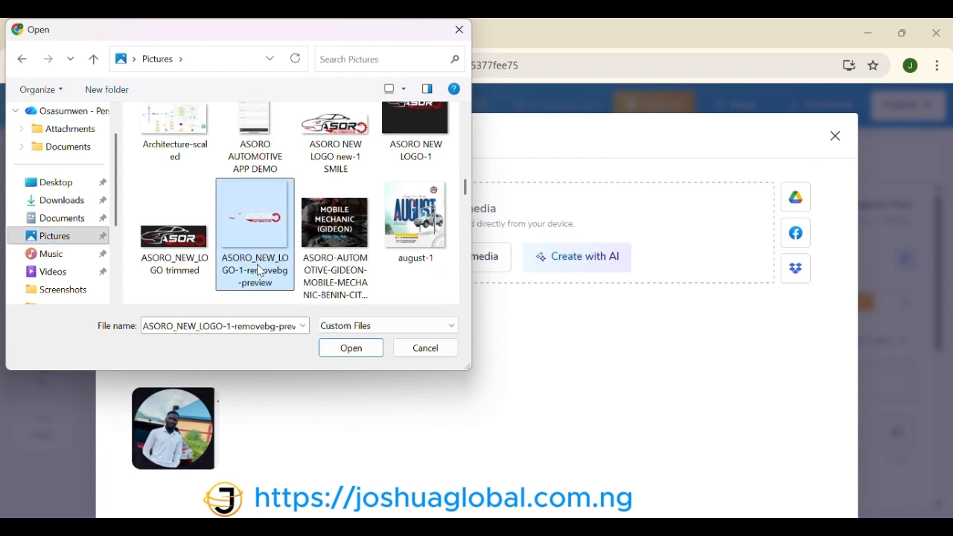
{"action": "left_click", "coordinate": [352, 348]}
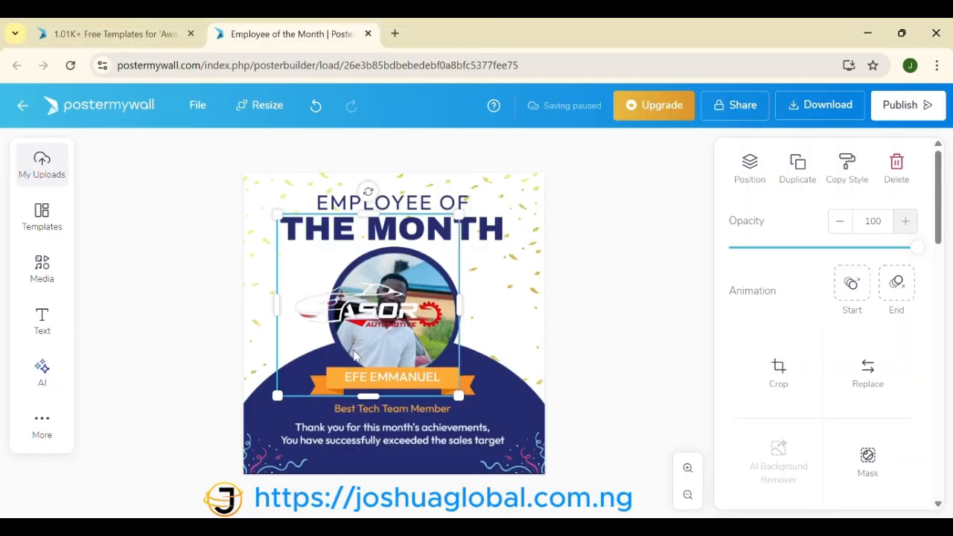
{"action": "left_click_drag", "start_coordinate": [458, 396], "coordinate": [298, 300]}
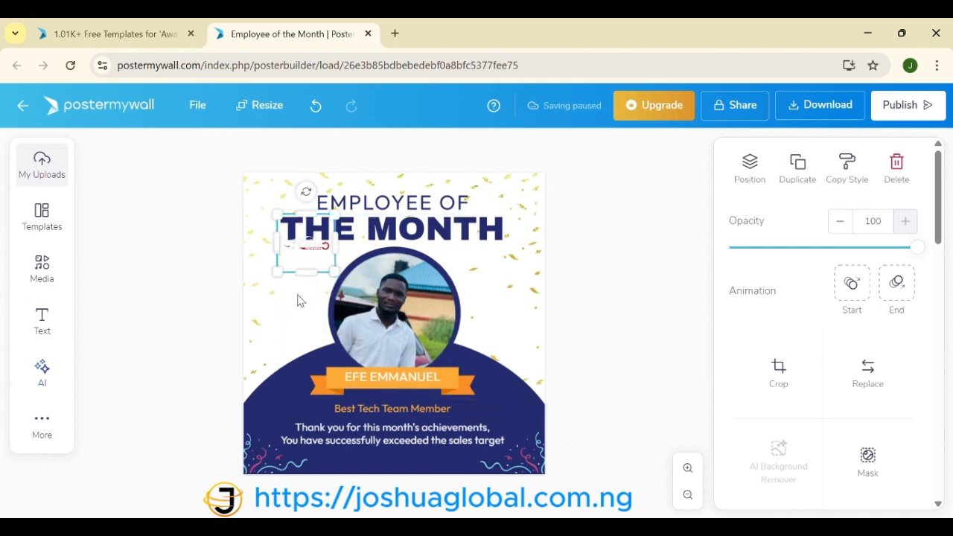
{"action": "left_click_drag", "start_coordinate": [310, 255], "coordinate": [301, 281]}
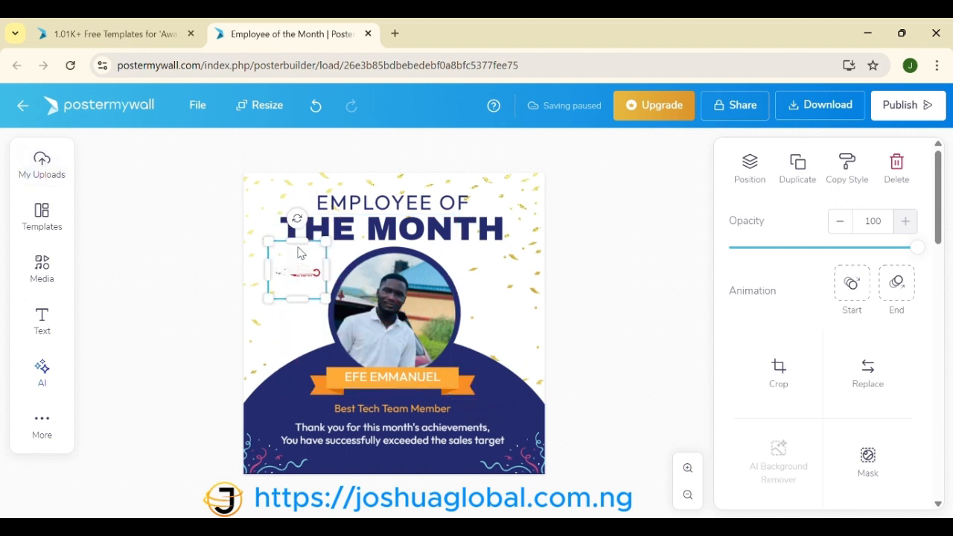
Step: Upload 'ASORO NEW LOGO new-1 SMILE' from Pictures, shrink it, and move it beside EMPLOYEE OF
{"action": "left_click", "coordinate": [42, 165]}
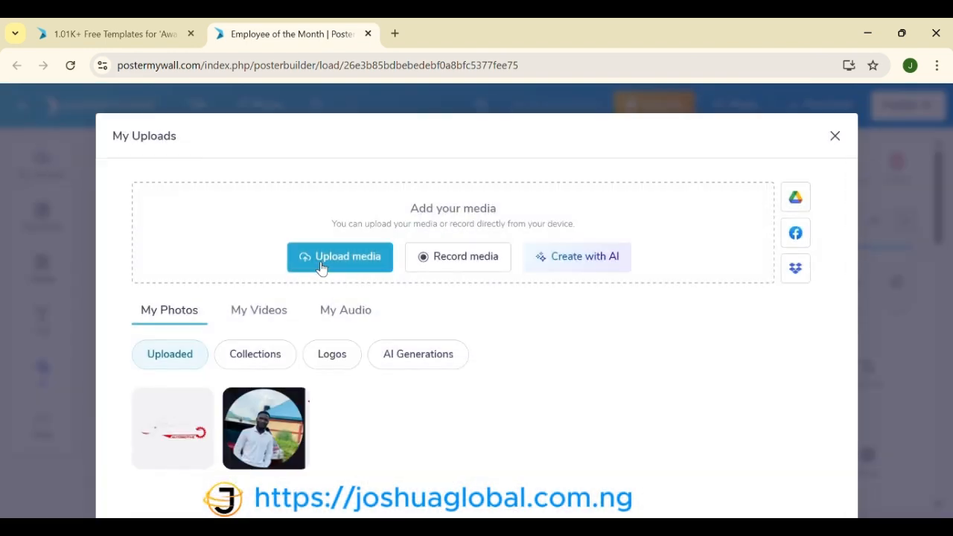
{"action": "left_click", "coordinate": [322, 261]}
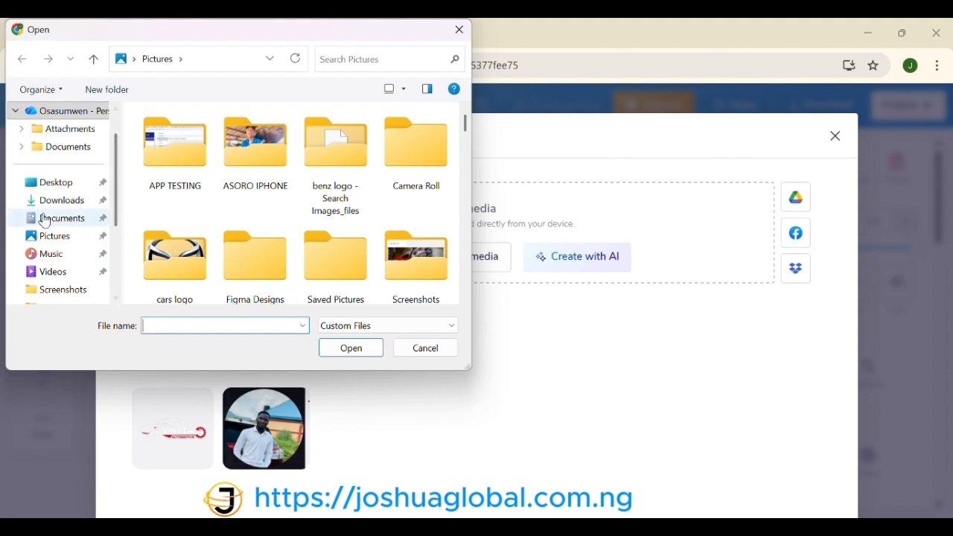
{"action": "left_click", "coordinate": [52, 237]}
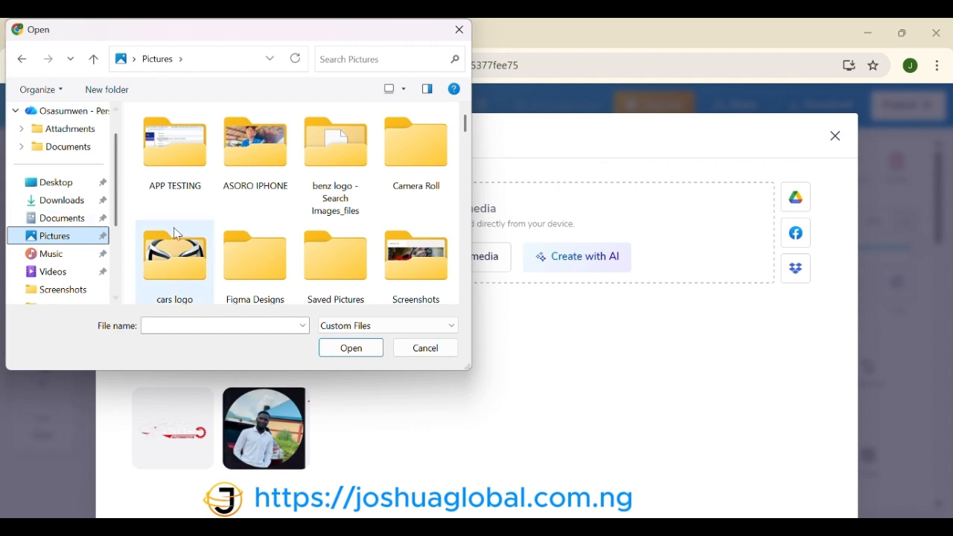
{"action": "scroll", "coordinate": [289, 239], "scroll_direction": "down", "scroll_amount": 3}
{"action": "scroll", "coordinate": [291, 238], "scroll_direction": "down", "scroll_amount": 3}
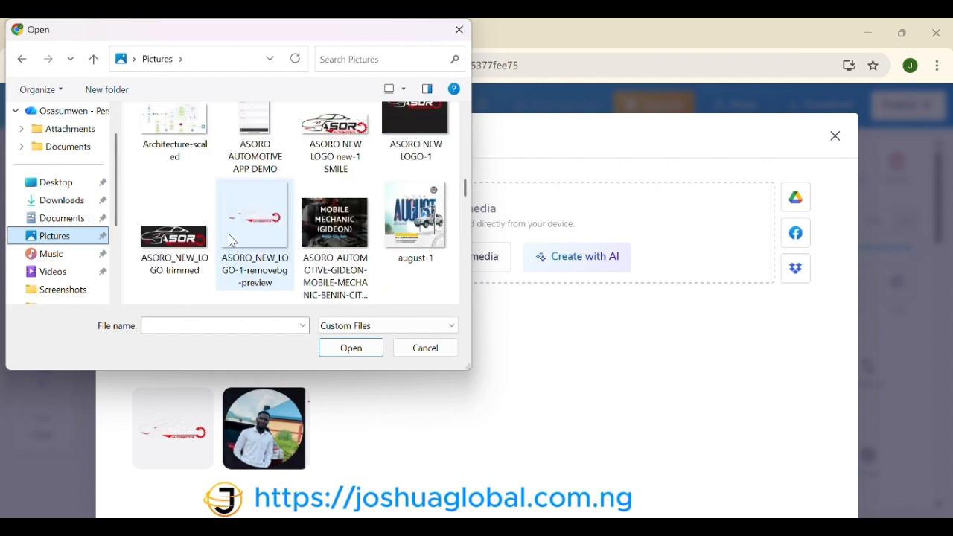
{"action": "double_click", "coordinate": [334, 157]}
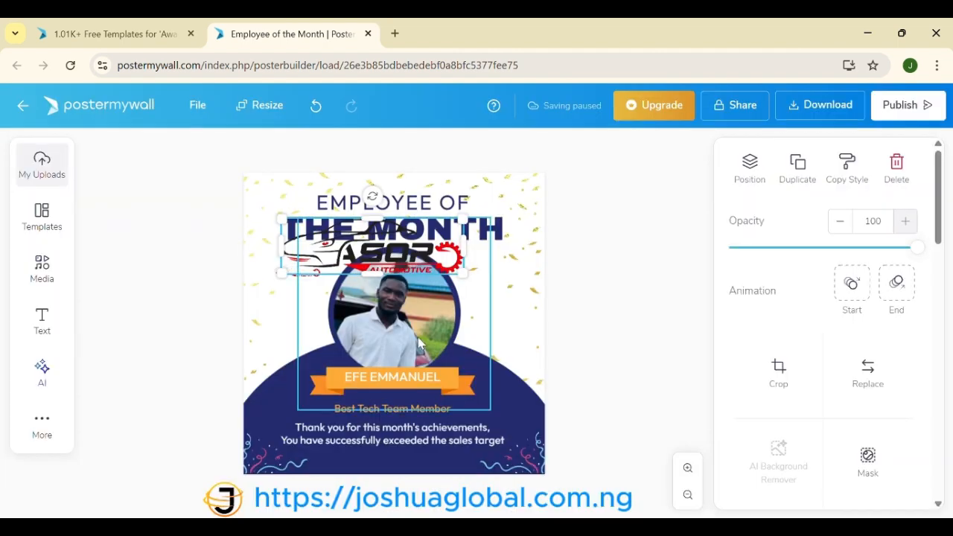
{"action": "left_click_drag", "start_coordinate": [462, 271], "coordinate": [298, 301]}
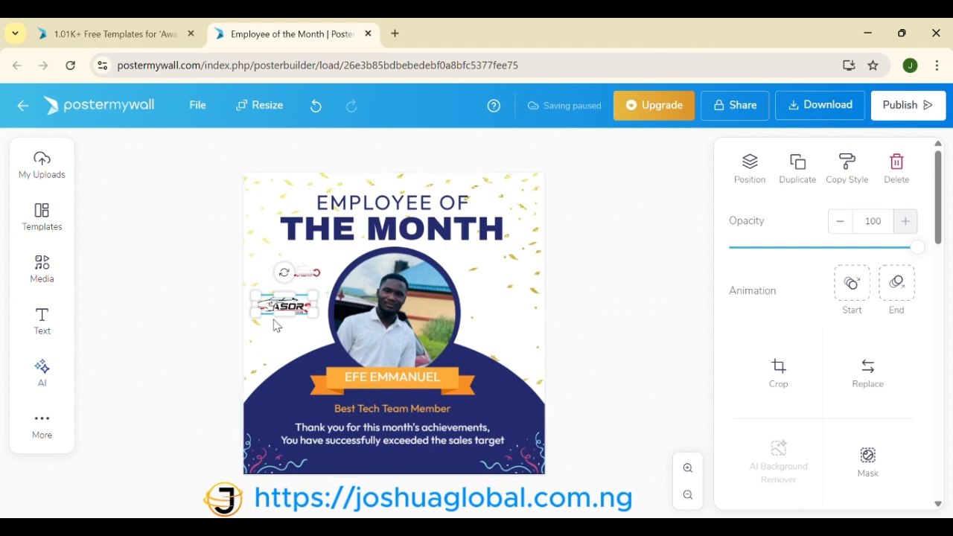
{"action": "left_click_drag", "start_coordinate": [291, 302], "coordinate": [292, 200]}
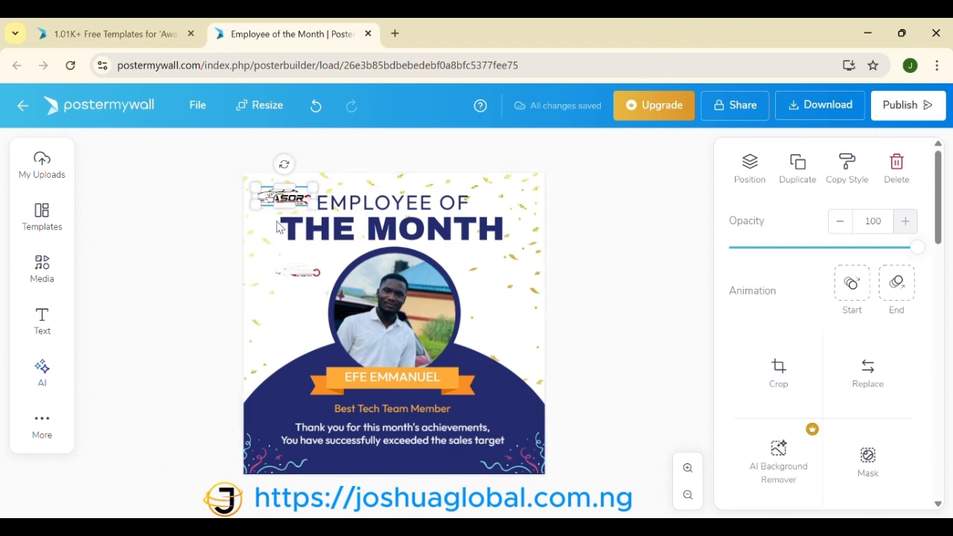
Step: Move the faint car logo down beside the 'Best Tech Team Member' subtitle
{"action": "left_click", "coordinate": [207, 268]}
{"action": "left_click", "coordinate": [298, 272]}
{"action": "left_click_drag", "start_coordinate": [299, 272], "coordinate": [287, 403]}
{"action": "left_click", "coordinate": [151, 383]}
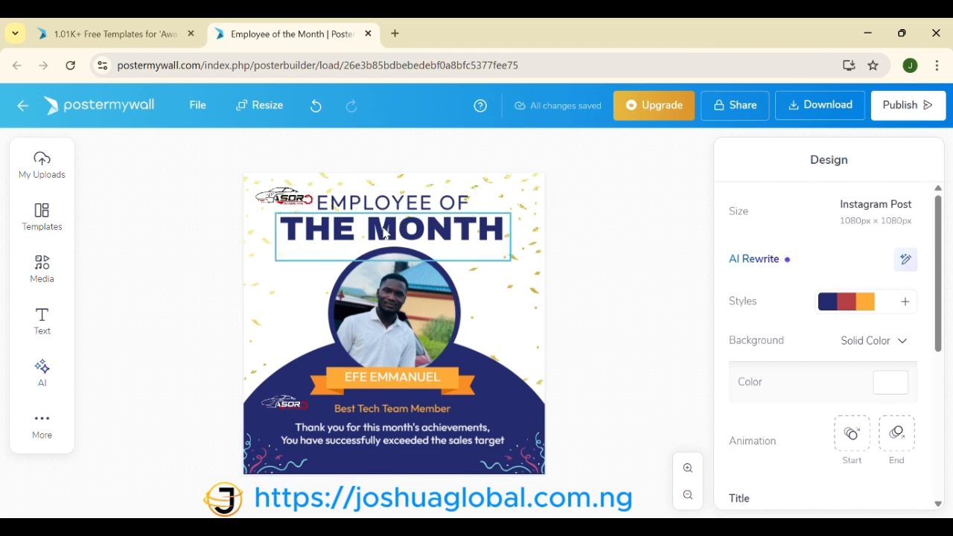
Step: Shrink the ASORO logo into the top-left corner and delete the lower faint logo
{"action": "left_click", "coordinate": [281, 197]}
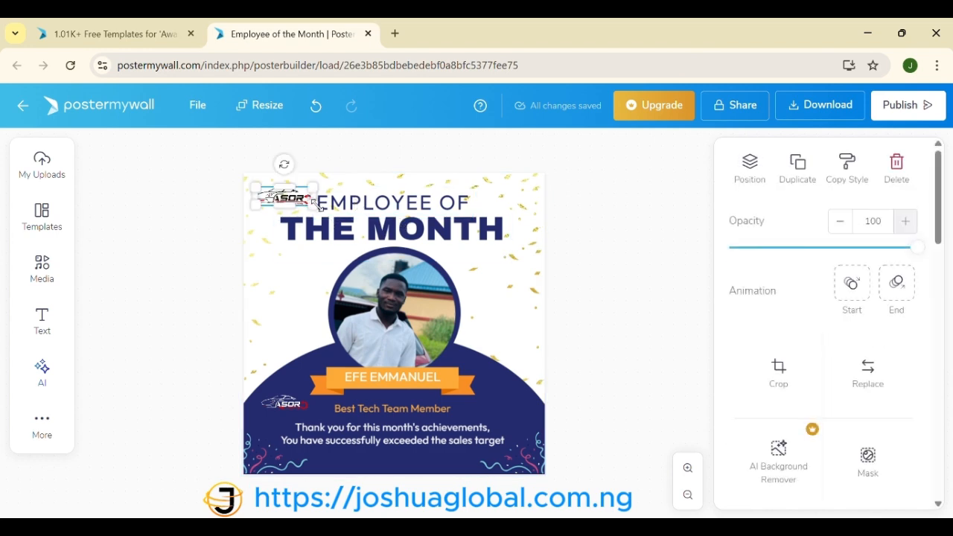
{"action": "left_click_drag", "start_coordinate": [311, 207], "coordinate": [285, 191]}
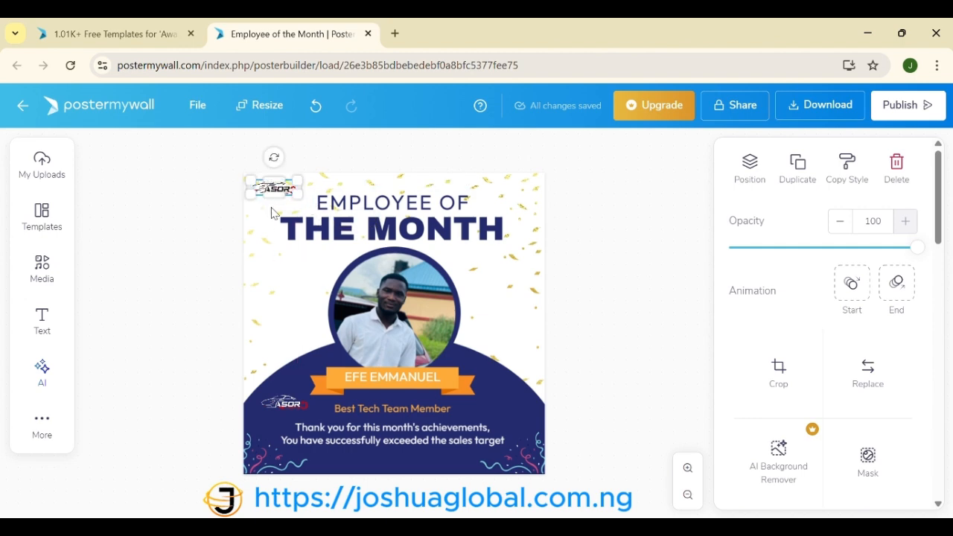
{"action": "left_click", "coordinate": [201, 278]}
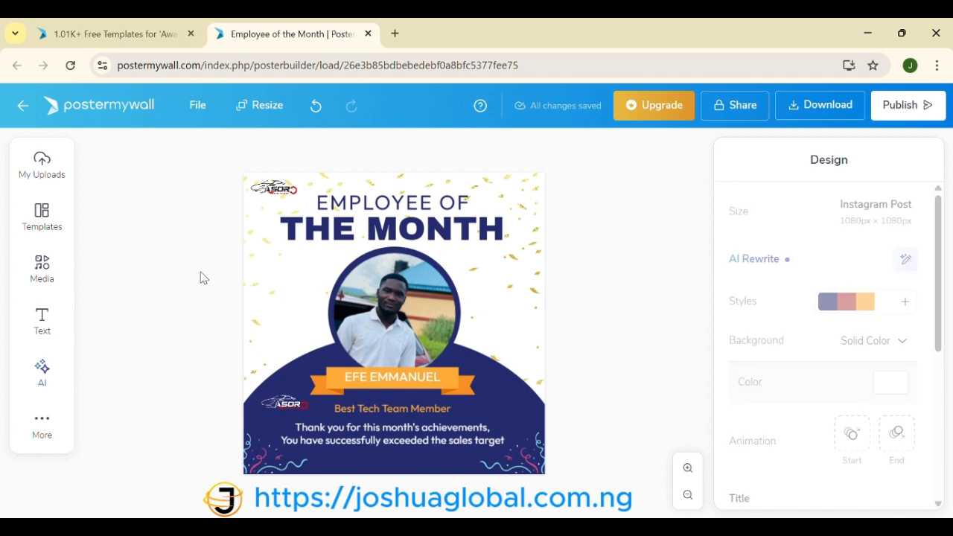
{"action": "left_click", "coordinate": [293, 409]}
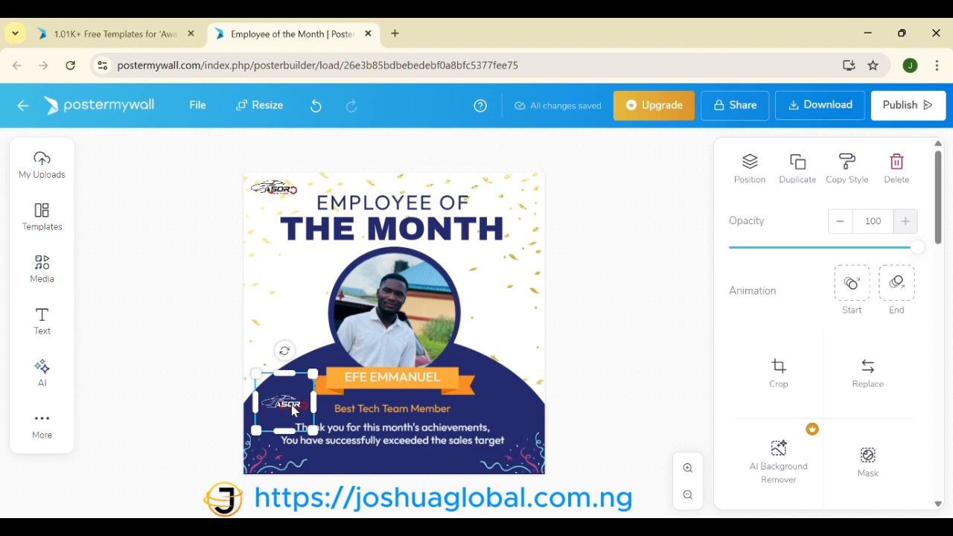
{"action": "key", "text": "Delete"}
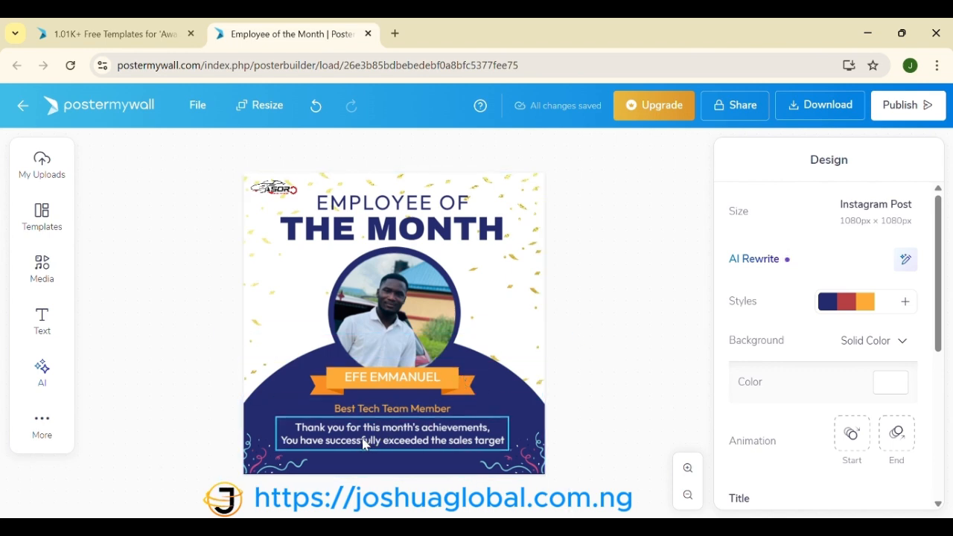
{"action": "double_click", "coordinate": [450, 445]}
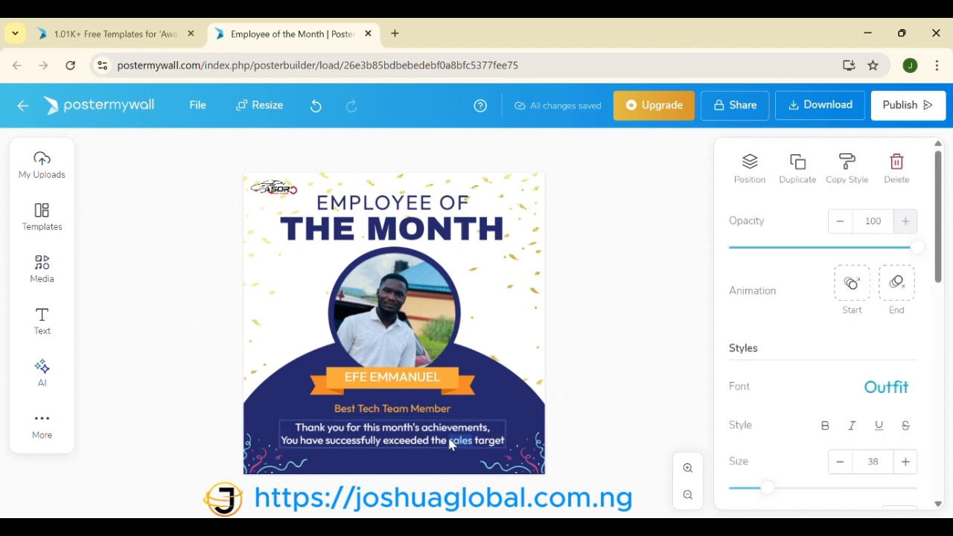
Step: Delete 'sales' and the old second line of the thank-you message back to 'You'
{"action": "key", "text": "BackSpace"}
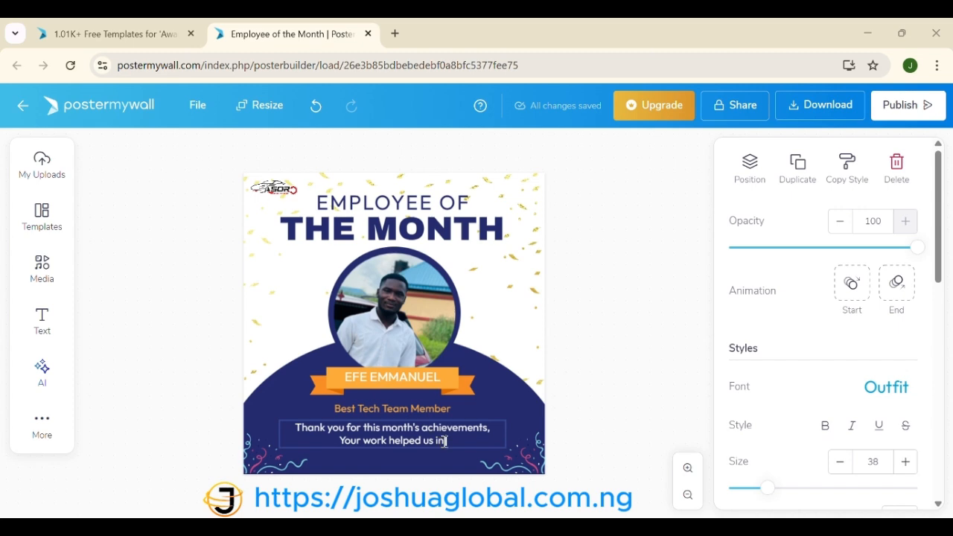
{"action": "left_click", "coordinate": [477, 439]}
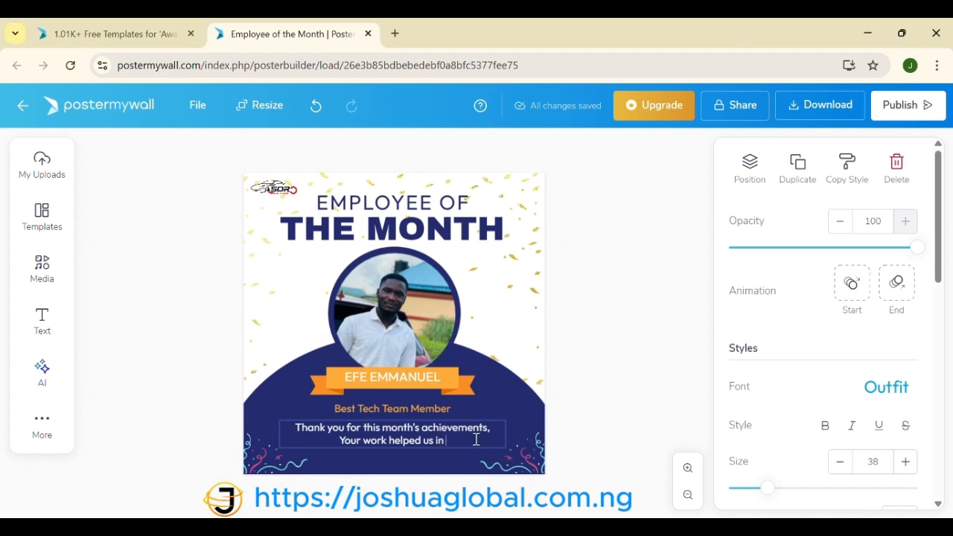
{"action": "type", "text": "acce"}
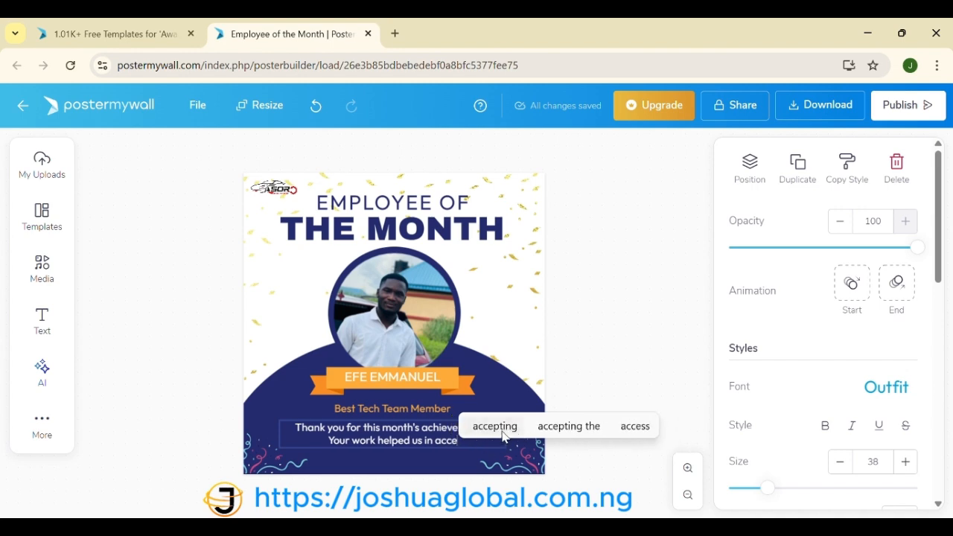
{"action": "type", "text": "r"}
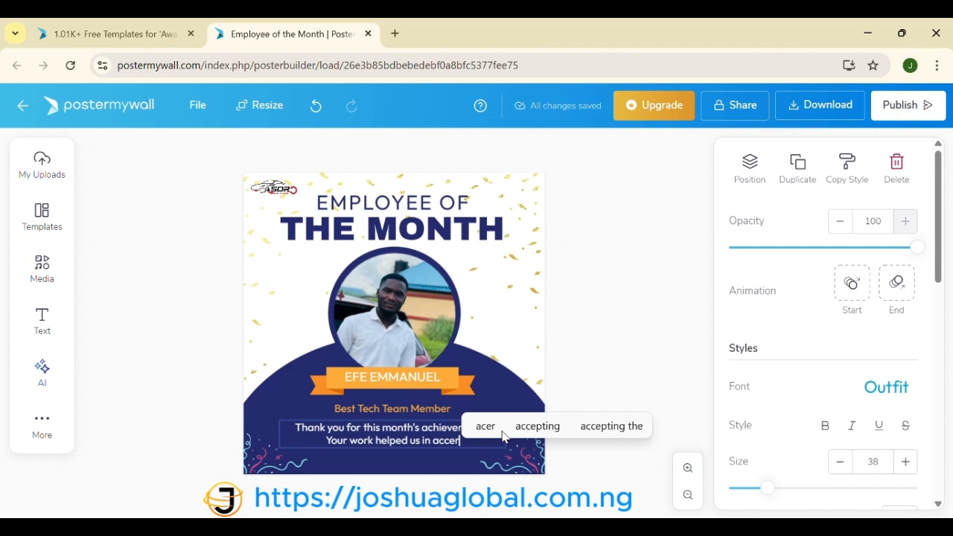
{"action": "key", "text": "BackSpace"}
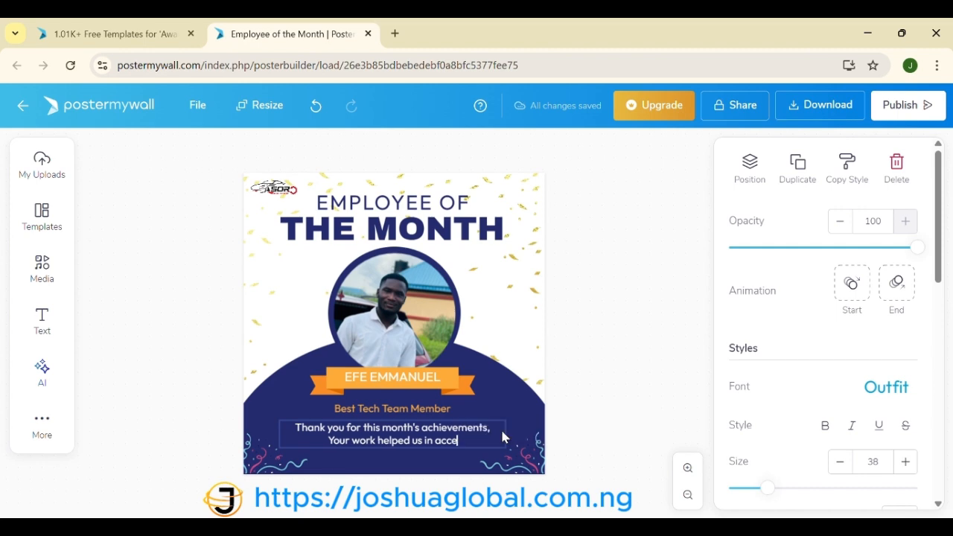
{"action": "type", "text": "le"}
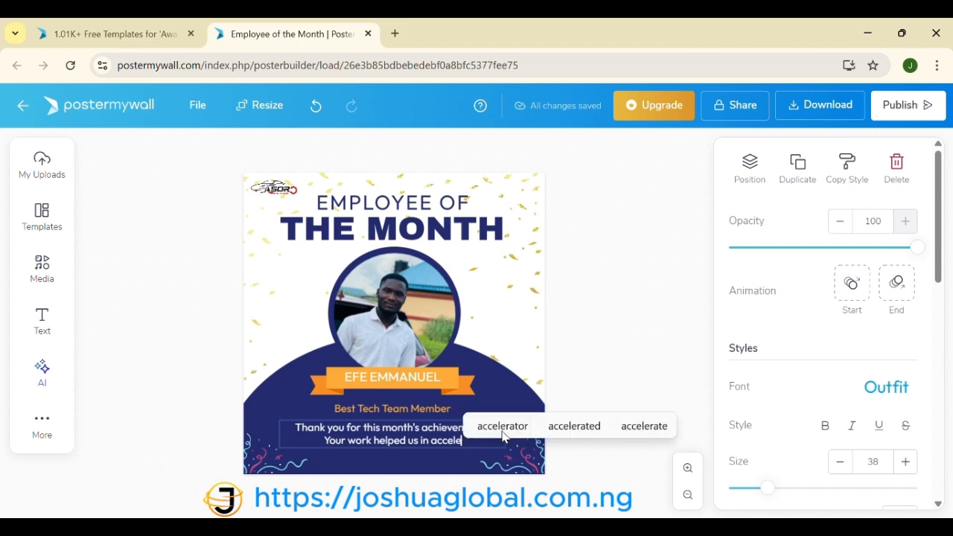
{"action": "type", "text": "ro"}
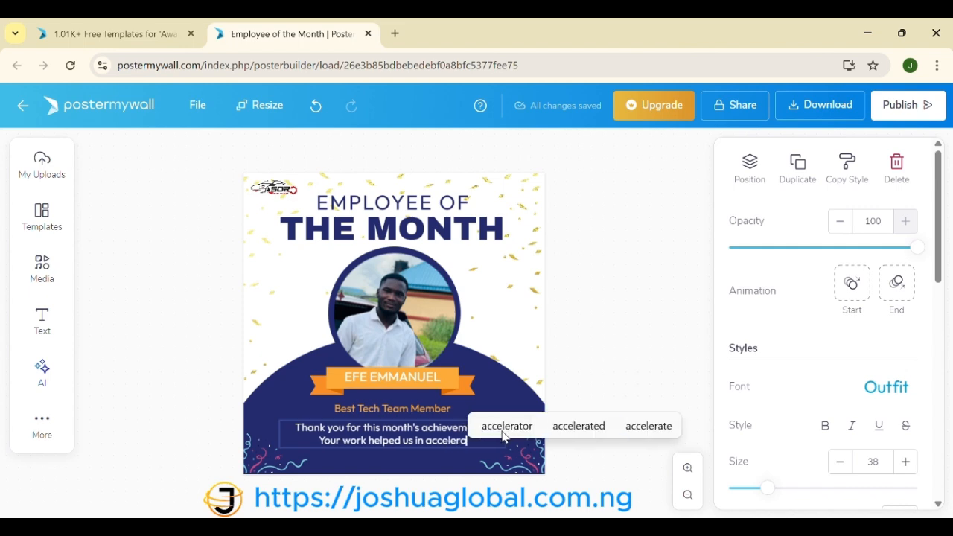
{"action": "key", "text": "BackSpace"}
{"action": "type", "text": "atin"}
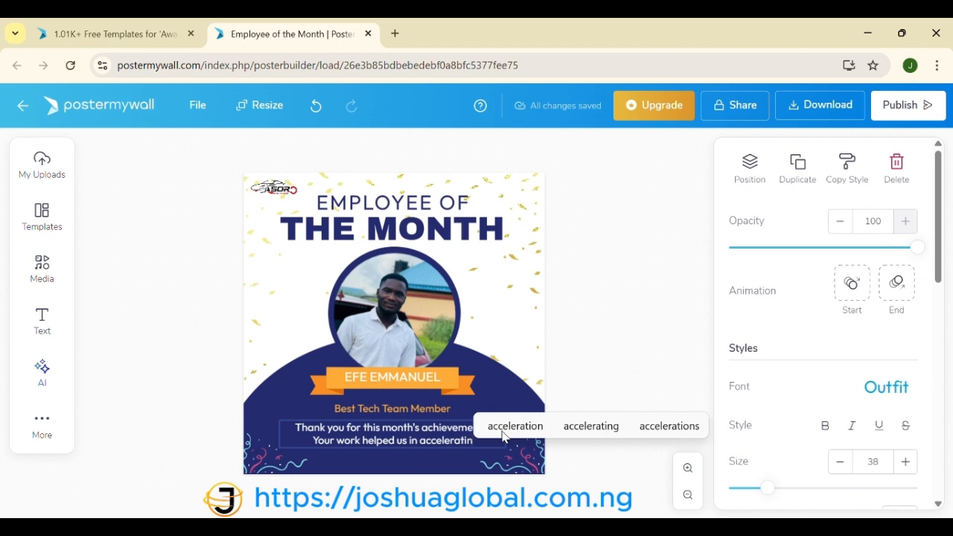
{"action": "key", "text": "BackSpace"}
{"action": "key", "text": "BackSpace"}
{"action": "key", "text": "BackSpace"}
{"action": "key", "text": "BackSpace"}
{"action": "key", "text": "BackSpace"}
{"action": "key", "text": "BackSpace"}
{"action": "key", "text": "BackSpace"}
{"action": "key", "text": "BackSpace"}
{"action": "key", "text": "BackSpace"}
{"action": "key", "text": "BackSpace"}
{"action": "key", "text": "BackSpace"}
{"action": "key", "text": "BackSpace"}
{"action": "key", "text": "BackSpace"}
{"action": "key", "text": "BackSpace"}
{"action": "key", "text": "BackSpace"}
{"action": "key", "text": "BackSpace"}
{"action": "key", "text": "BackSpace"}
{"action": "key", "text": "BackSpace"}
{"action": "key", "text": "BackSpace"}
{"action": "key", "text": "BackSpace"}
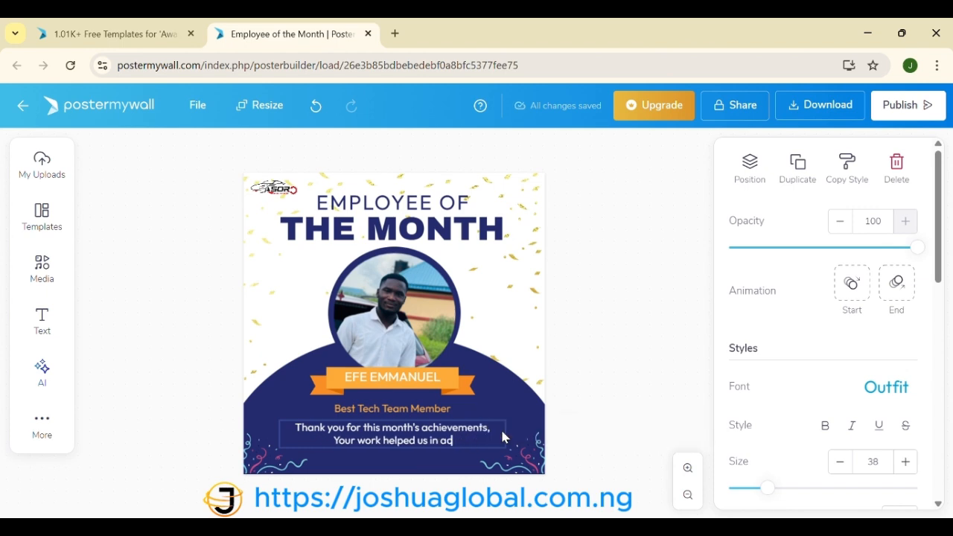
{"action": "key", "text": "BackSpace"}
{"action": "key", "text": "BackSpace"}
{"action": "key", "text": "BackSpace"}
{"action": "key", "text": "BackSpace"}
{"action": "key", "text": "BackSpace"}
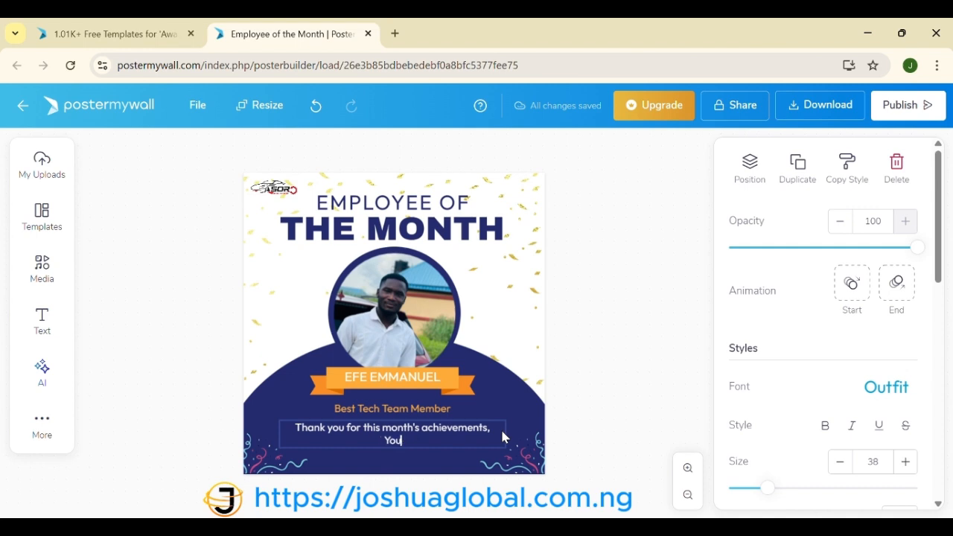
Step: Rewrite the second line as 'You have helped us achieved another milestone!'
{"action": "type", "text": "hav"}
{"action": "type", "text": "e"}
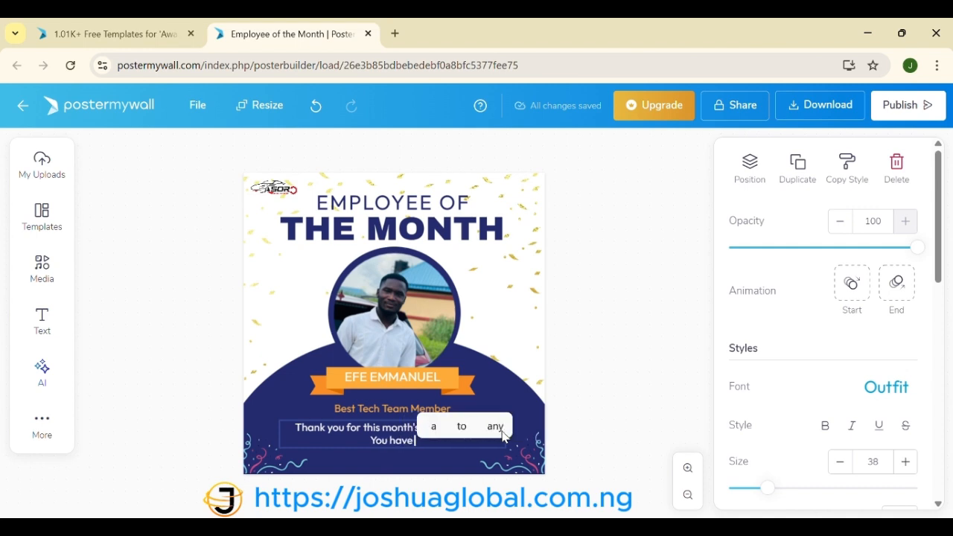
{"action": "type", "text": " help"}
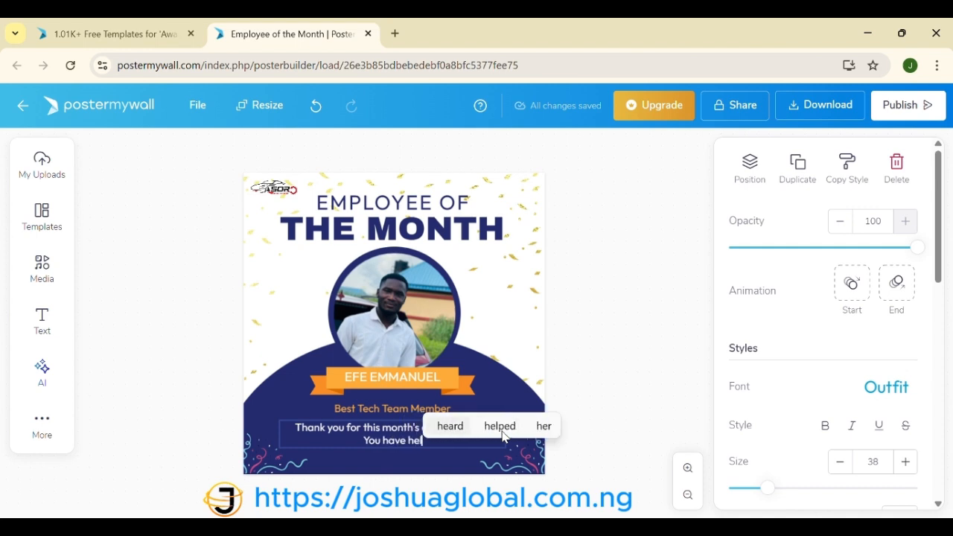
{"action": "type", "text": "e"}
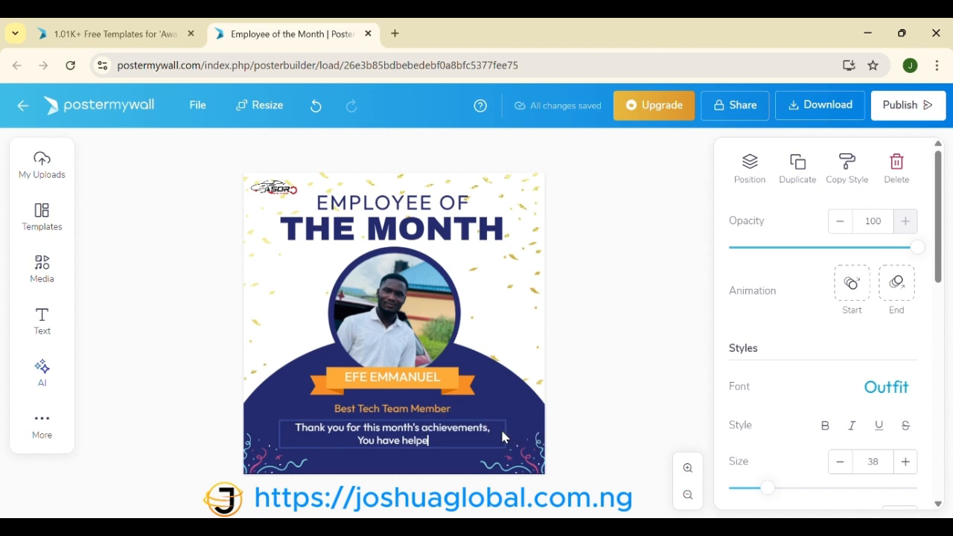
{"action": "type", "text": "d us ach"}
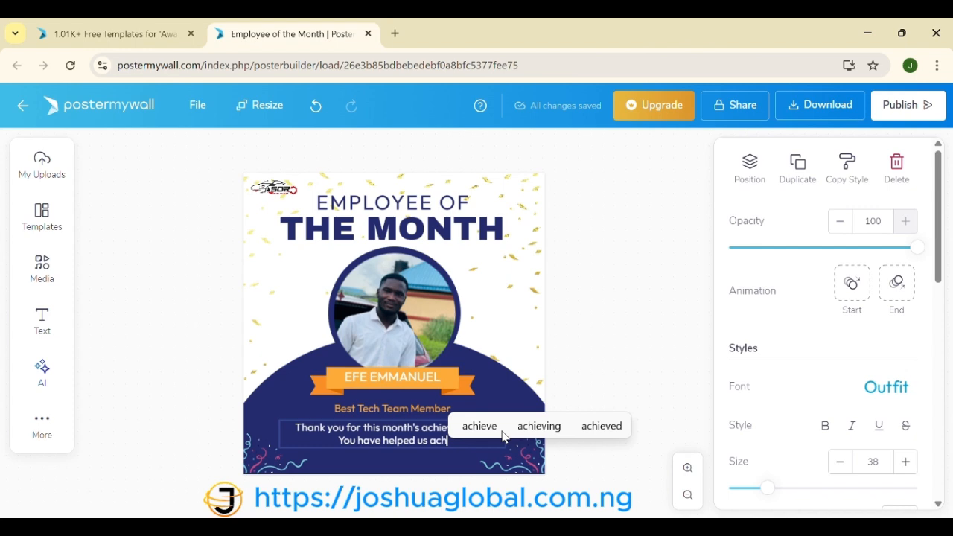
{"action": "left_click", "coordinate": [587, 429]}
{"action": "type", "text": "a"}
{"action": "type", "text": "noth"}
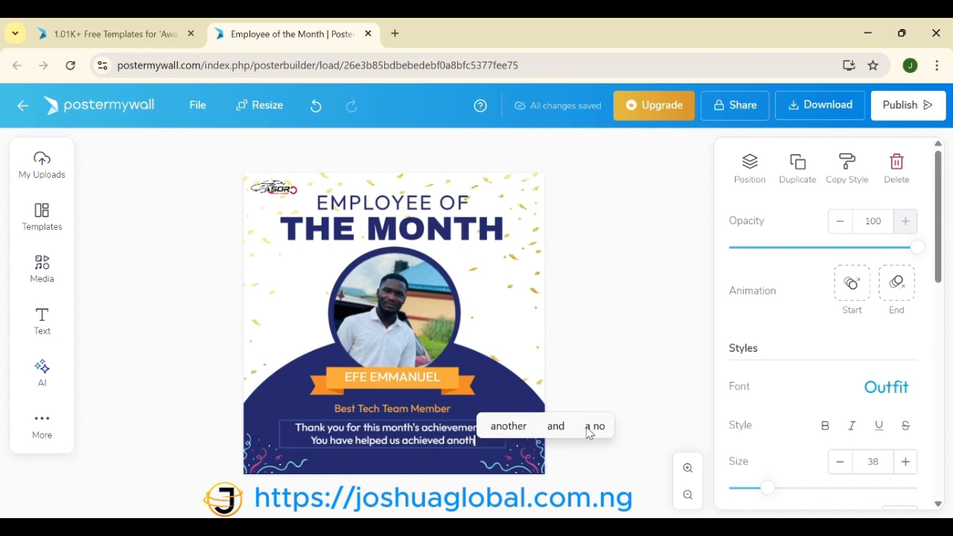
{"action": "type", "text": "er m"}
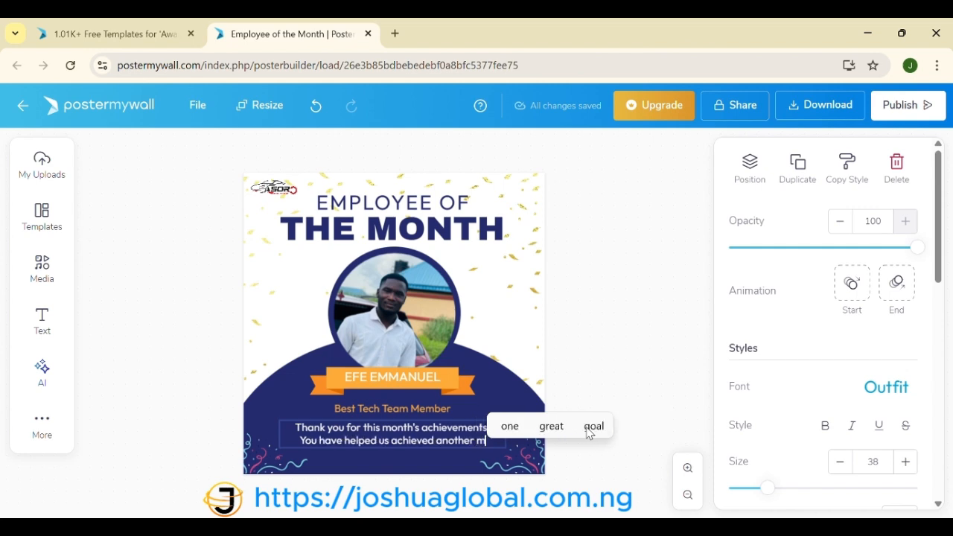
{"action": "type", "text": "iles"}
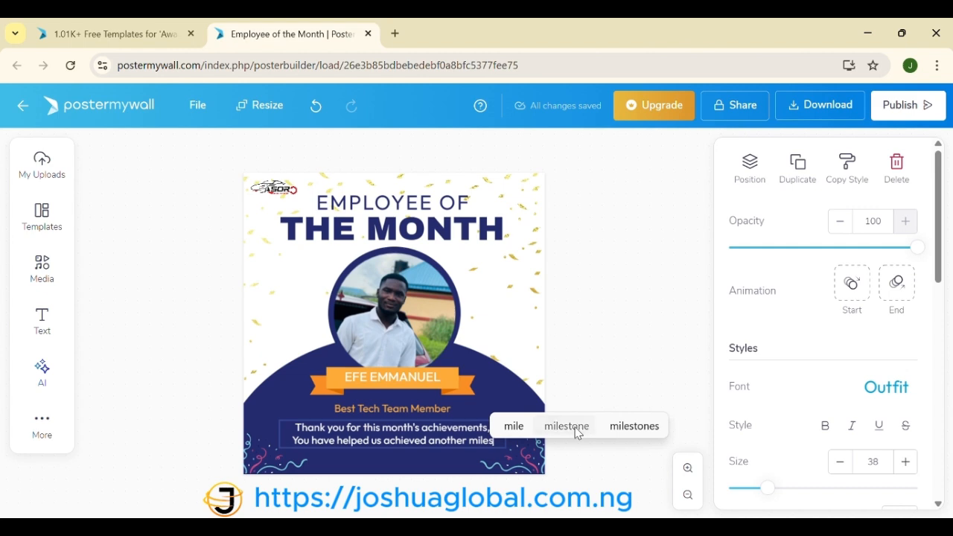
{"action": "left_click", "coordinate": [573, 429]}
{"action": "key", "text": "Return"}
{"action": "key", "text": "BackSpace"}
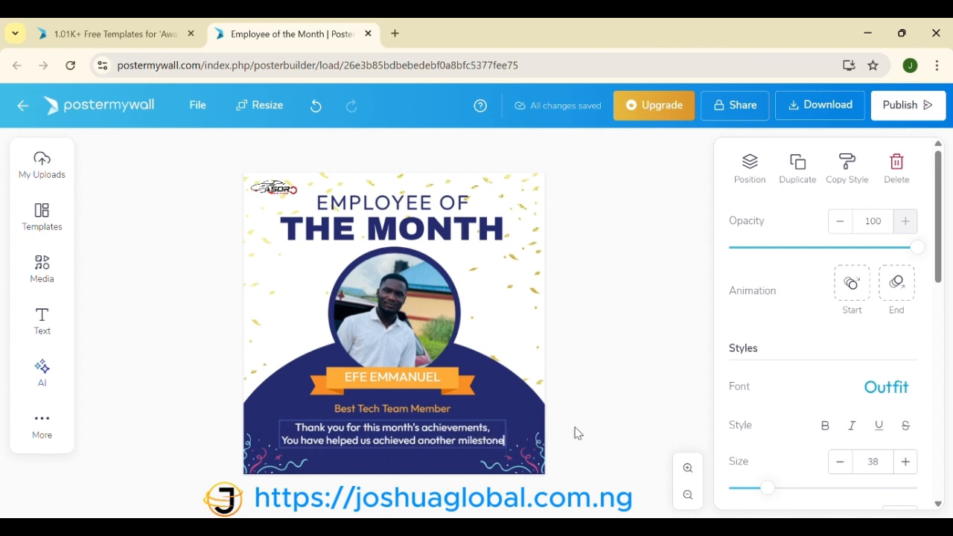
{"action": "type", "text": "!"}
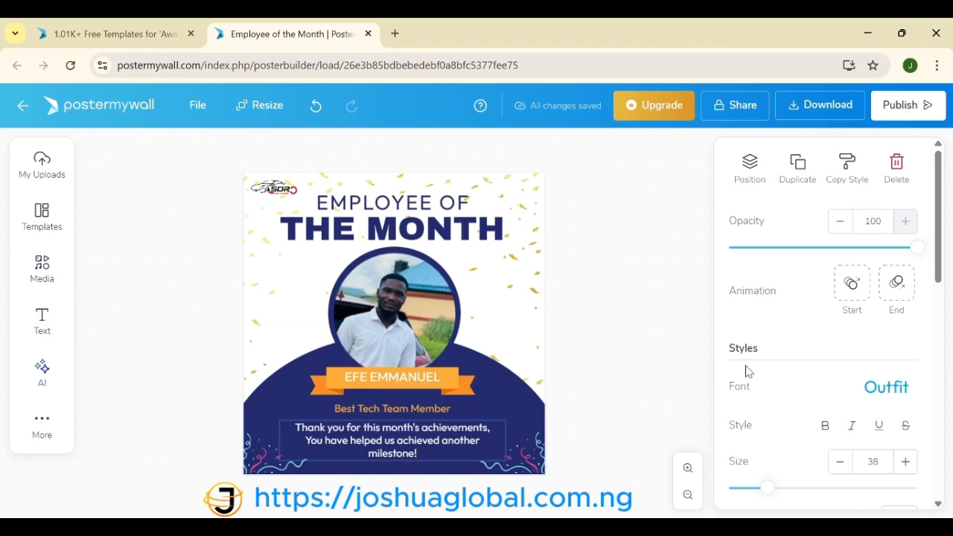
{"action": "left_click", "coordinate": [682, 390]}
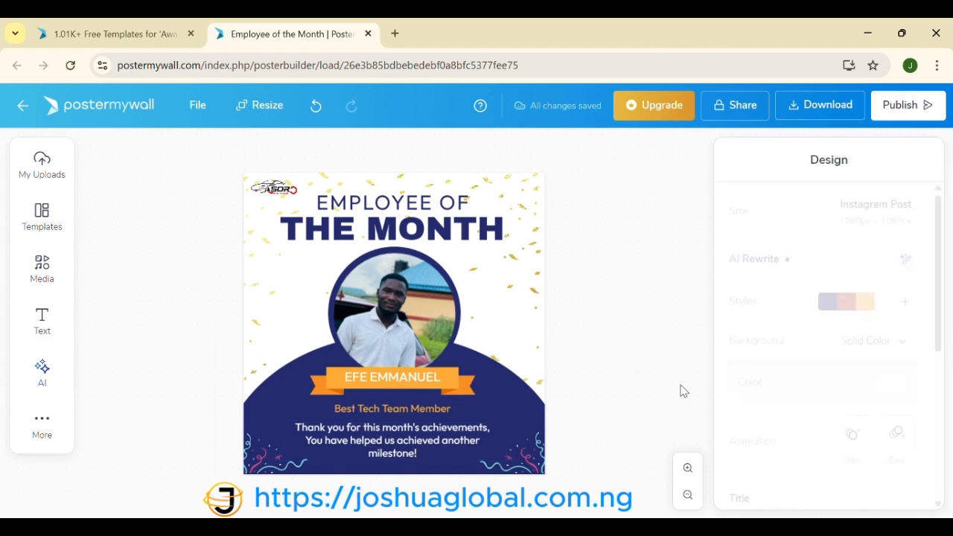
Step: Widen the thank-you message box so the text fits on two lines
{"action": "left_click", "coordinate": [340, 450]}
{"action": "mouse_move", "coordinate": [276, 439]}
{"action": "left_mouse_down"}
{"action": "mouse_move", "coordinate": [252, 439]}
{"action": "mouse_move", "coordinate": [273, 440]}
{"action": "left_mouse_up"}
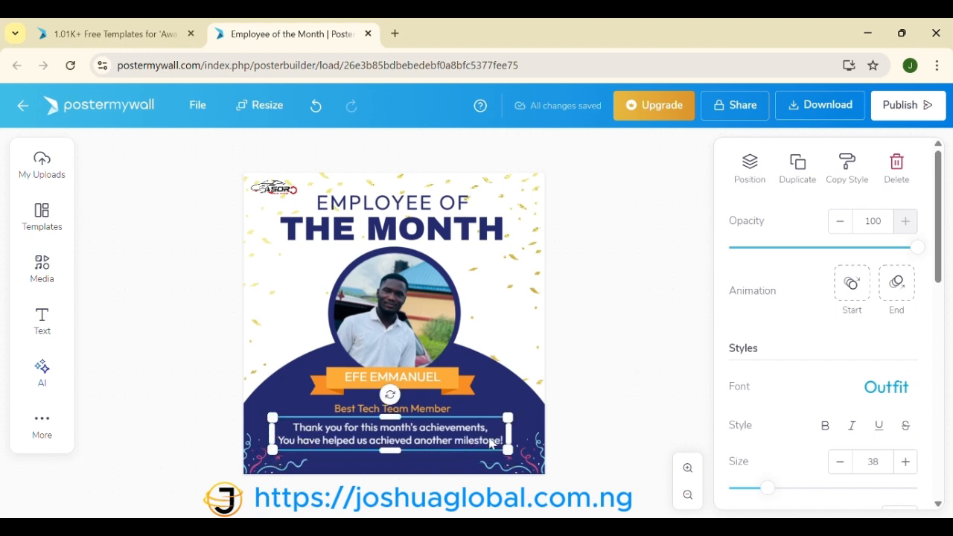
{"action": "left_click_drag", "start_coordinate": [509, 433], "coordinate": [509, 434]}
{"action": "left_click", "coordinate": [613, 434]}
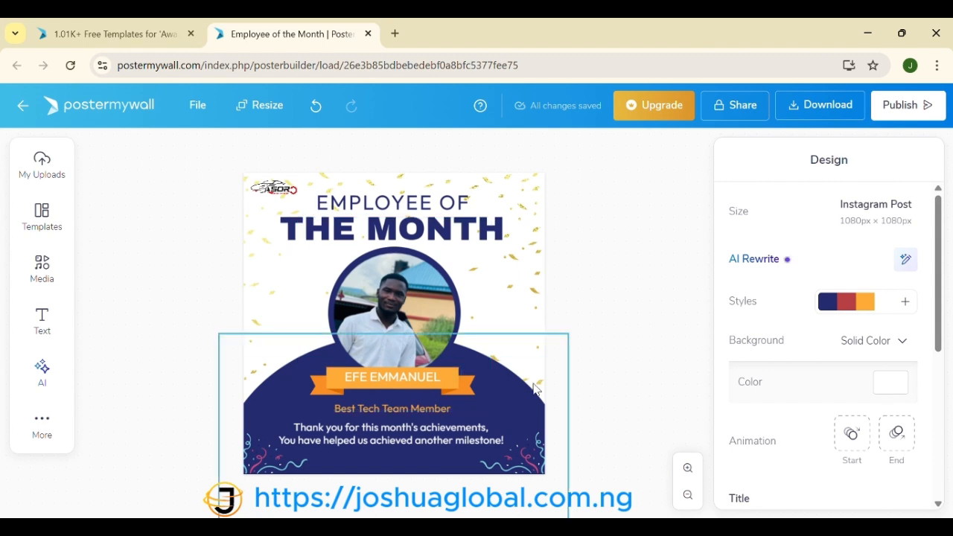
{"action": "left_click", "coordinate": [816, 110]}
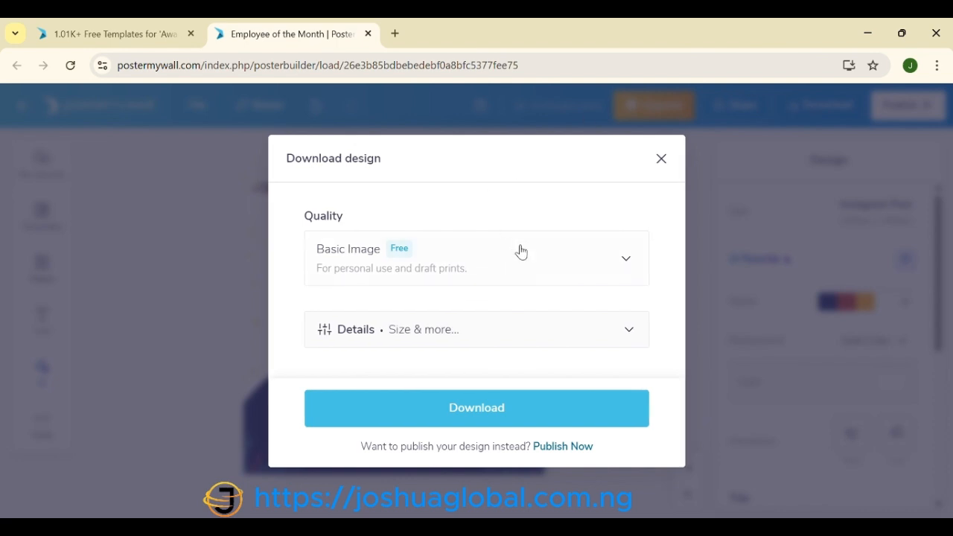
Step: Download the poster as a free Basic Image JPG, 'Employee of the Month - Made with PosterMyWall.jpg'
{"action": "left_click", "coordinate": [630, 264]}
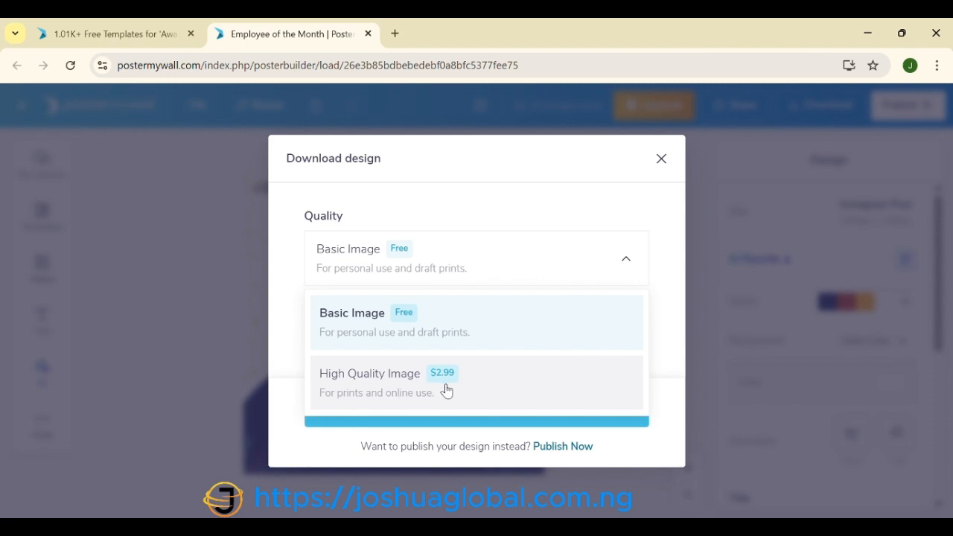
{"action": "left_click", "coordinate": [492, 340]}
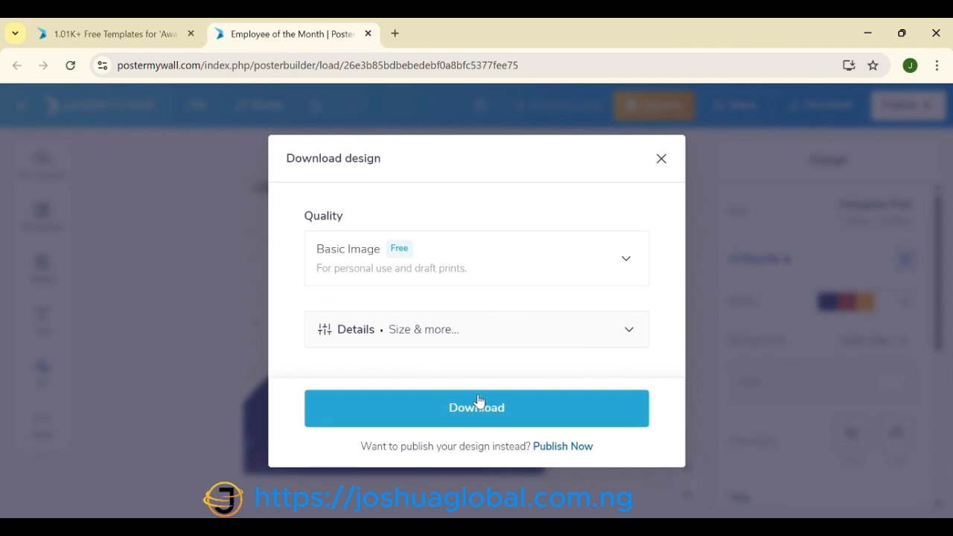
{"action": "left_click", "coordinate": [479, 422]}
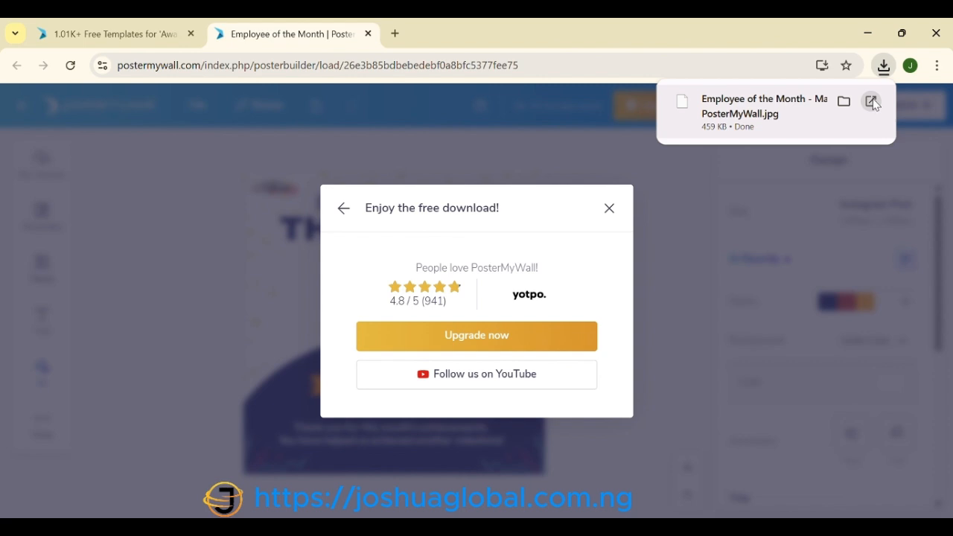
{"action": "left_click", "coordinate": [873, 101]}
{"action": "left_click", "coordinate": [609, 209]}
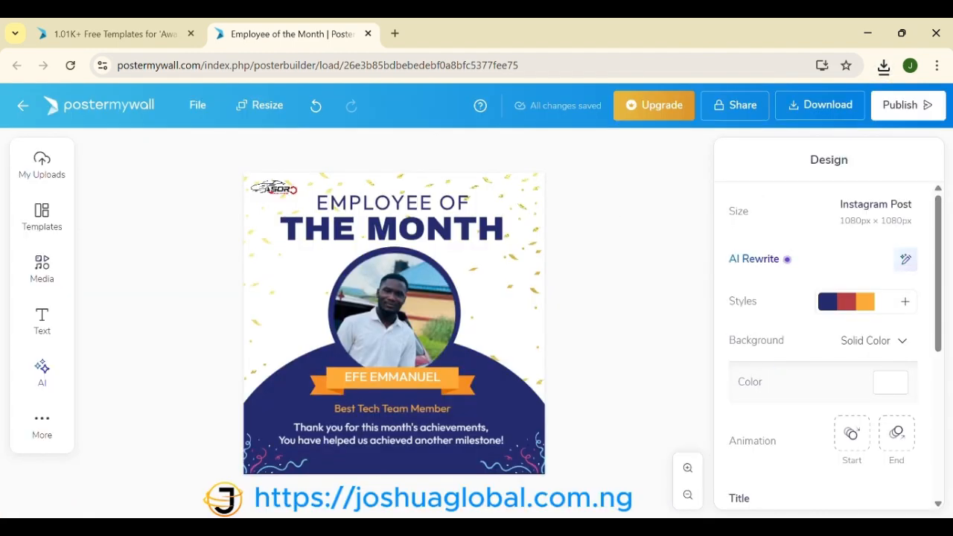
{"action": "left_click", "coordinate": [656, 528]}
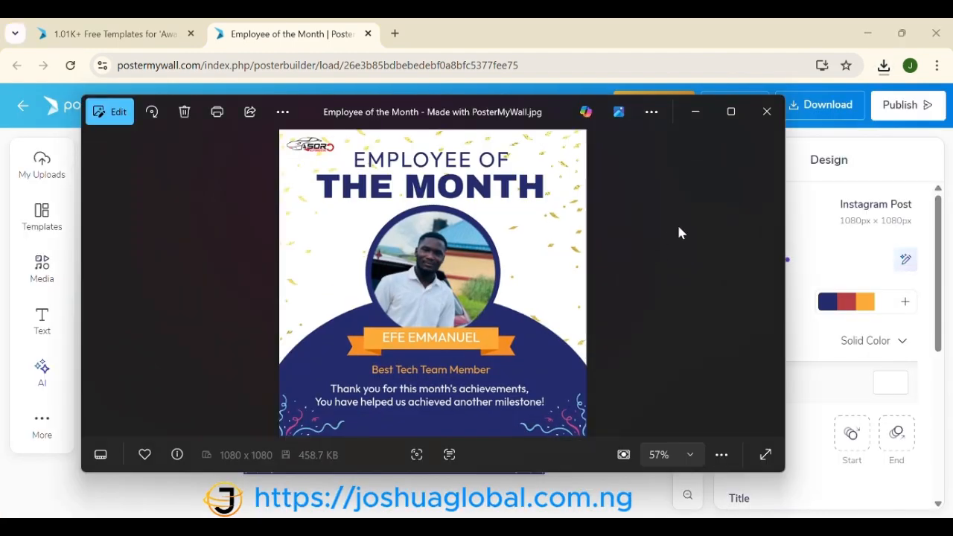
{"action": "left_click", "coordinate": [731, 111]}
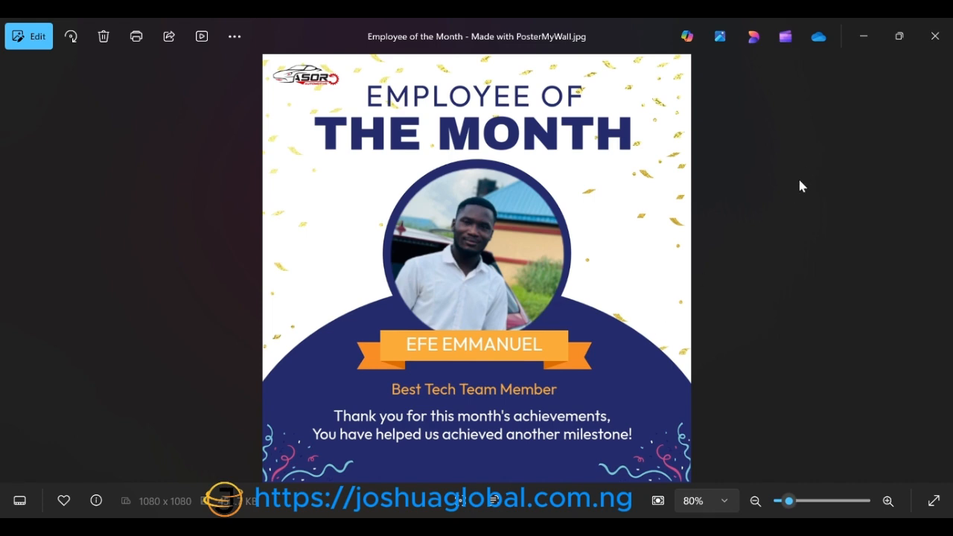
{"action": "left_click", "coordinate": [861, 37]}
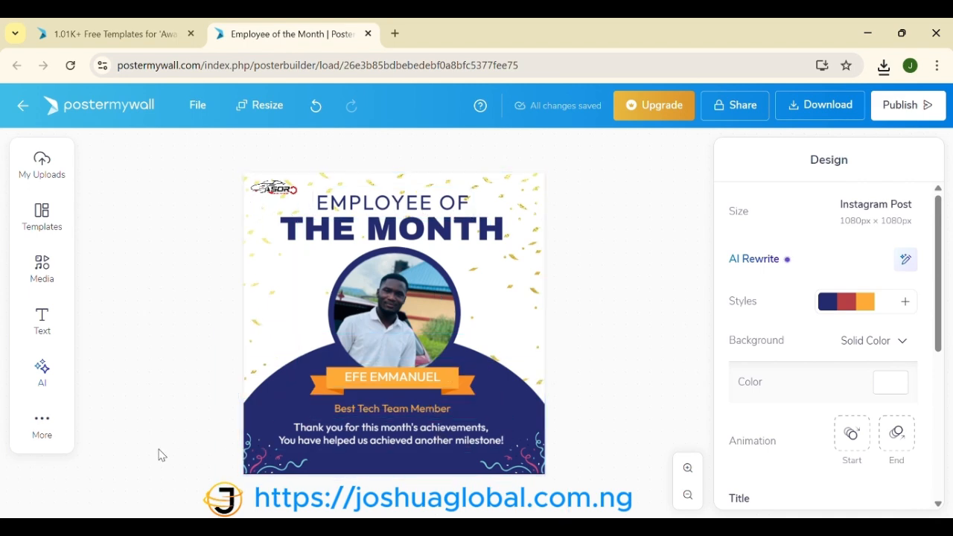
Step: Replace the portrait photo with the Employee of the Month JPG uploaded from Downloads
{"action": "left_click", "coordinate": [382, 332]}
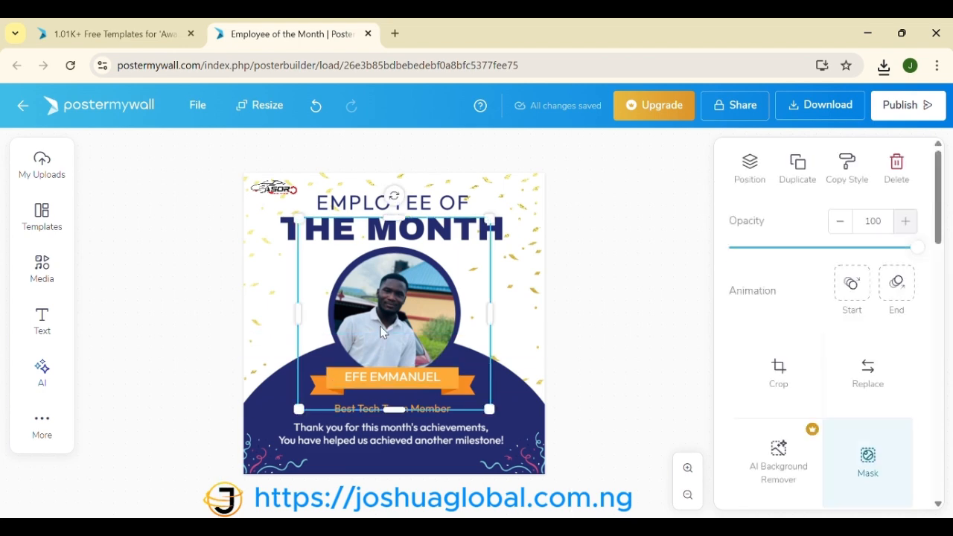
{"action": "left_click", "coordinate": [881, 382]}
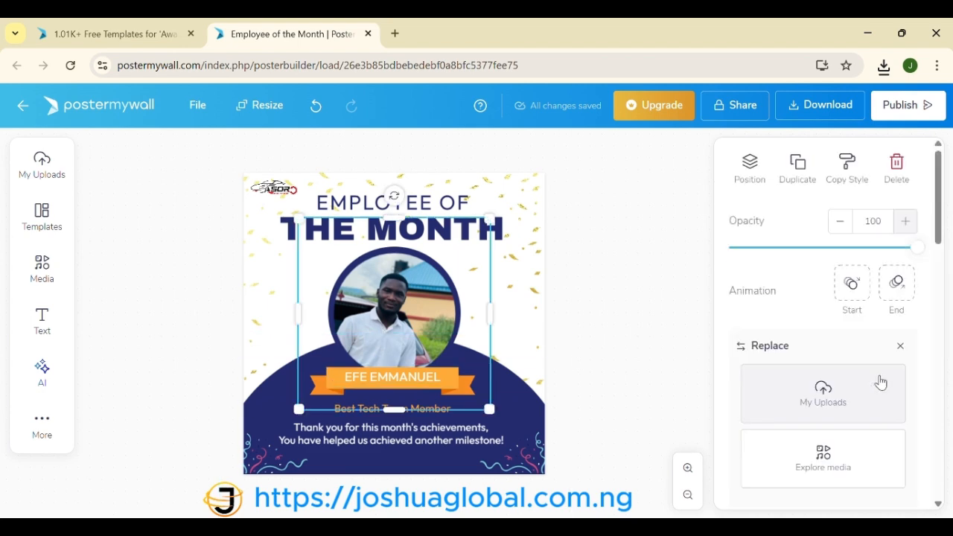
{"action": "left_click", "coordinate": [839, 393]}
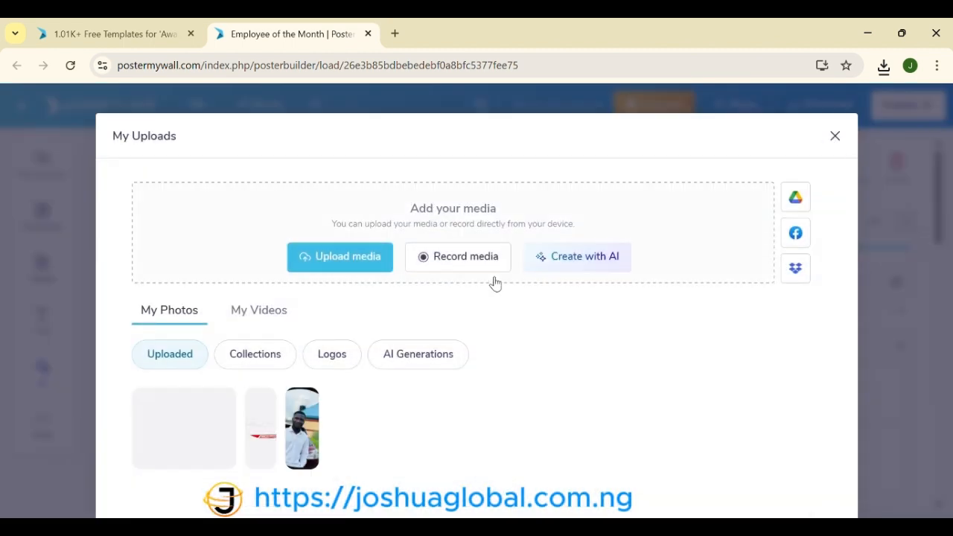
{"action": "left_click", "coordinate": [342, 255]}
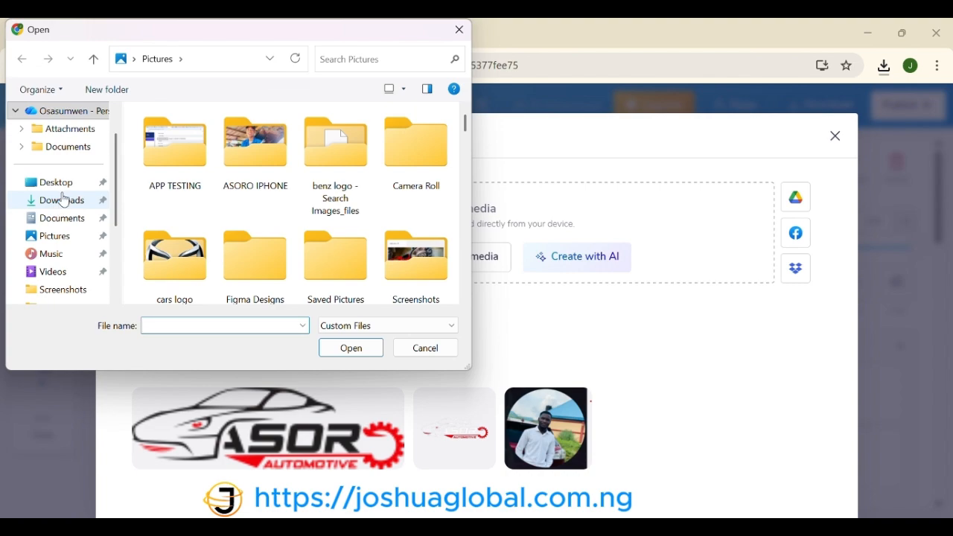
{"action": "left_click", "coordinate": [64, 200]}
{"action": "left_click", "coordinate": [174, 154]}
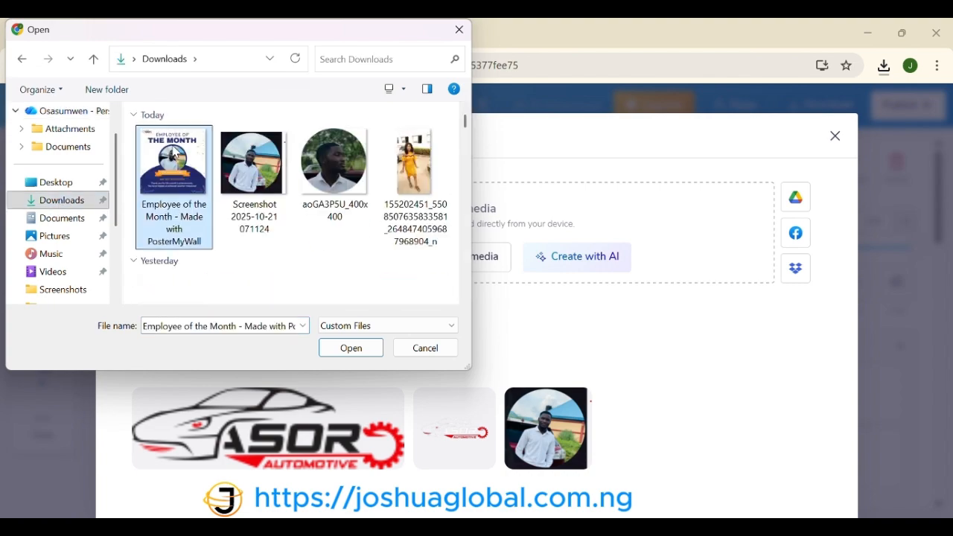
{"action": "double_click", "coordinate": [174, 154]}
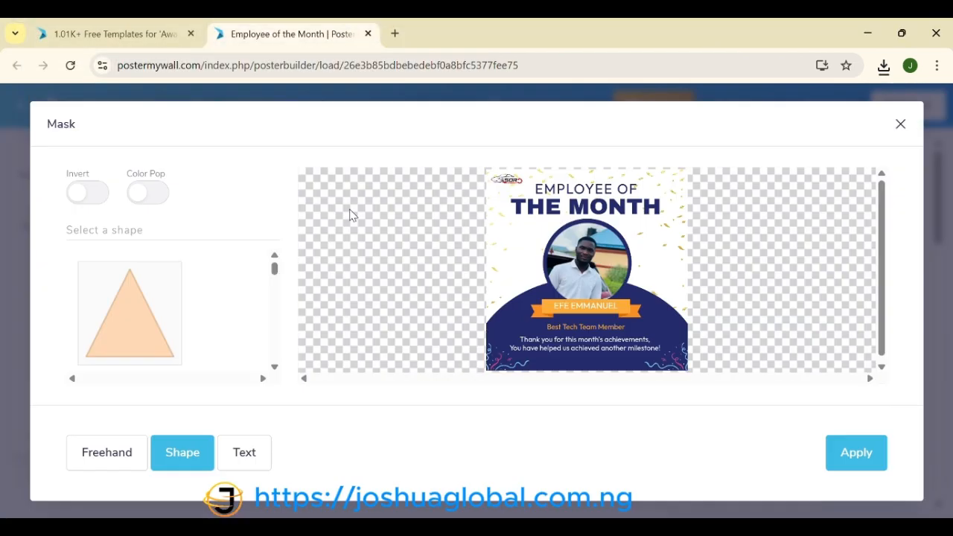
{"action": "left_click", "coordinate": [899, 125]}
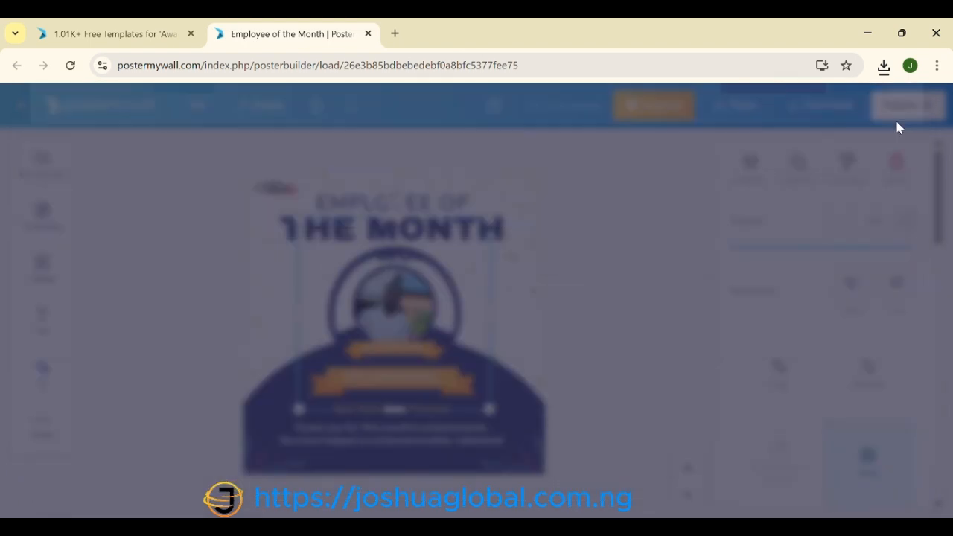